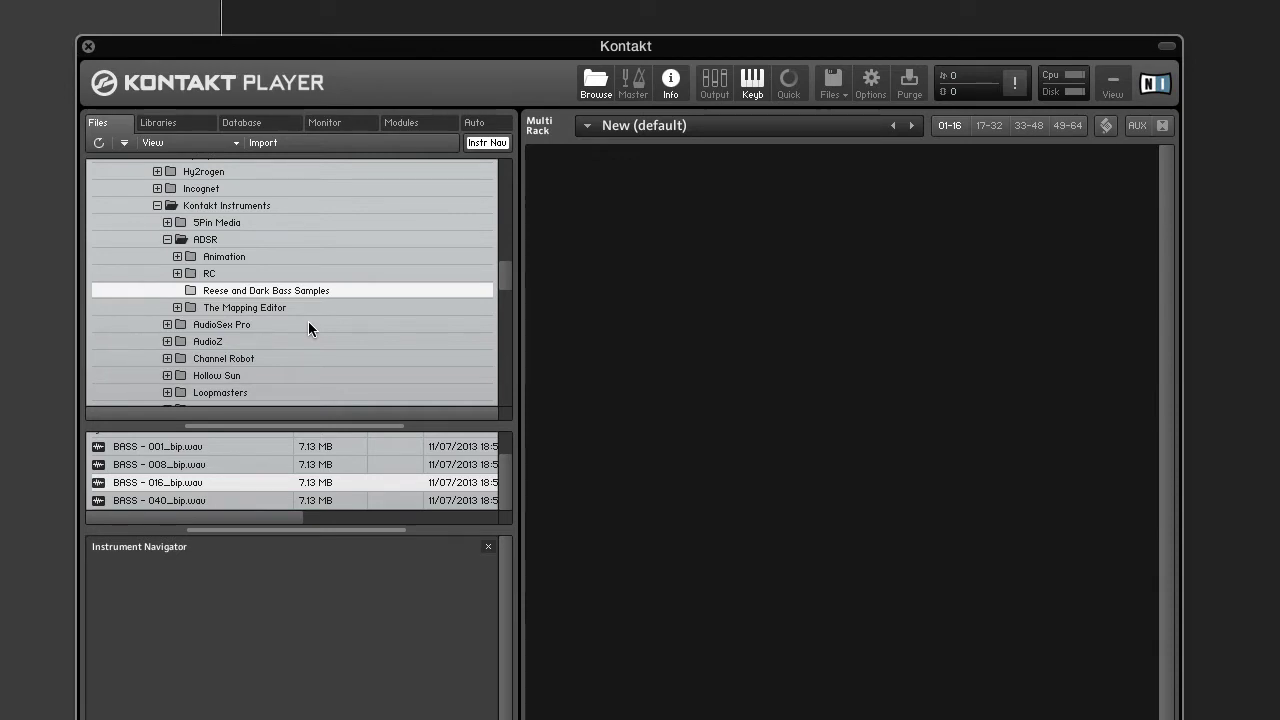
Step: Audition the bass samples BASS - 001_bip, 008_bip, 016_bip and 040_bip from the Reese and Dark Bass Samples folder
left_click(239, 447)
left_click(238, 460)
left_click(235, 481)
left_click(236, 446)
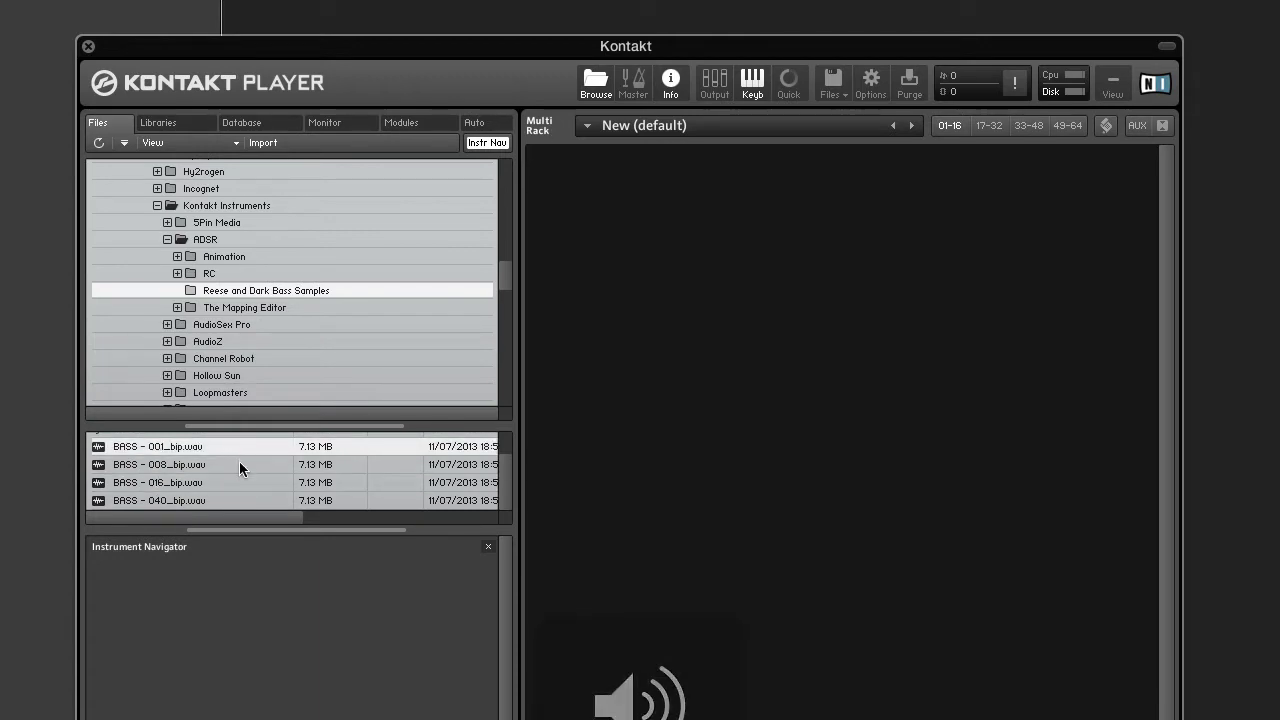
left_click(239, 462)
left_click(239, 481)
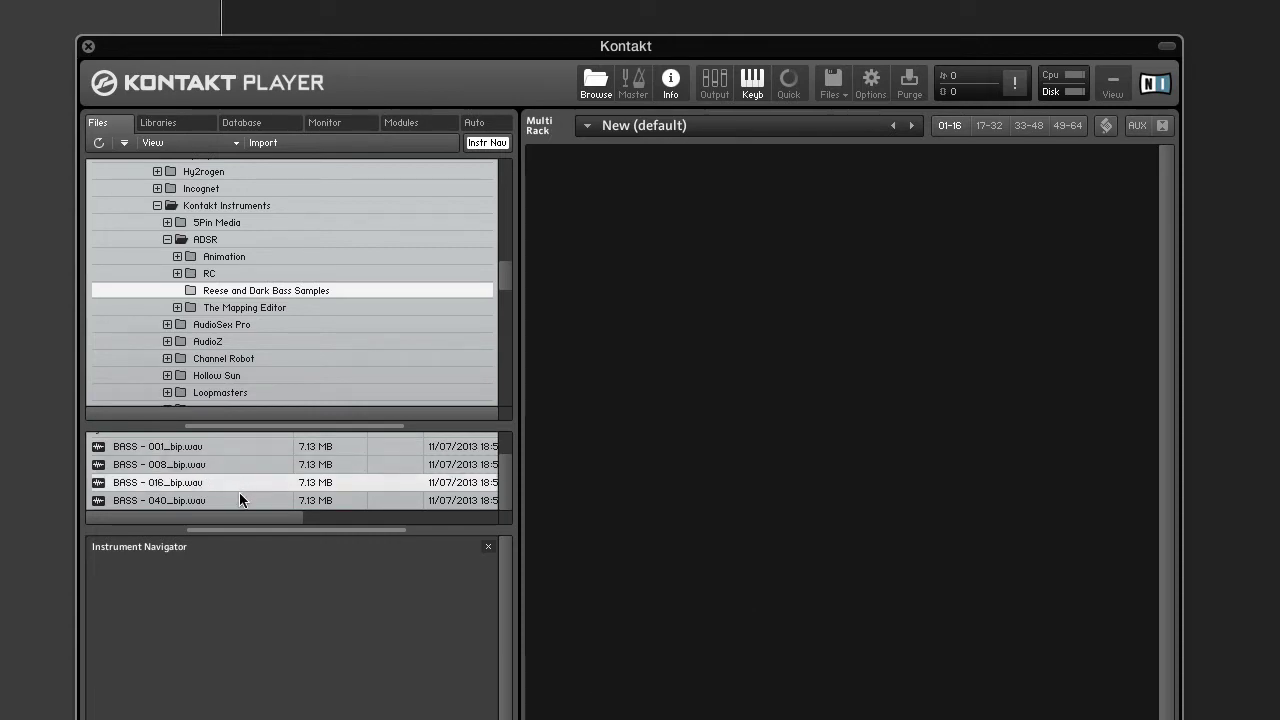
left_click(239, 494)
Step: Load BASS - 016_bip.wav as a new instrument and open it for editing with the Mapping Editor shown
left_click(239, 487)
double_click(229, 482)
left_click(552, 161)
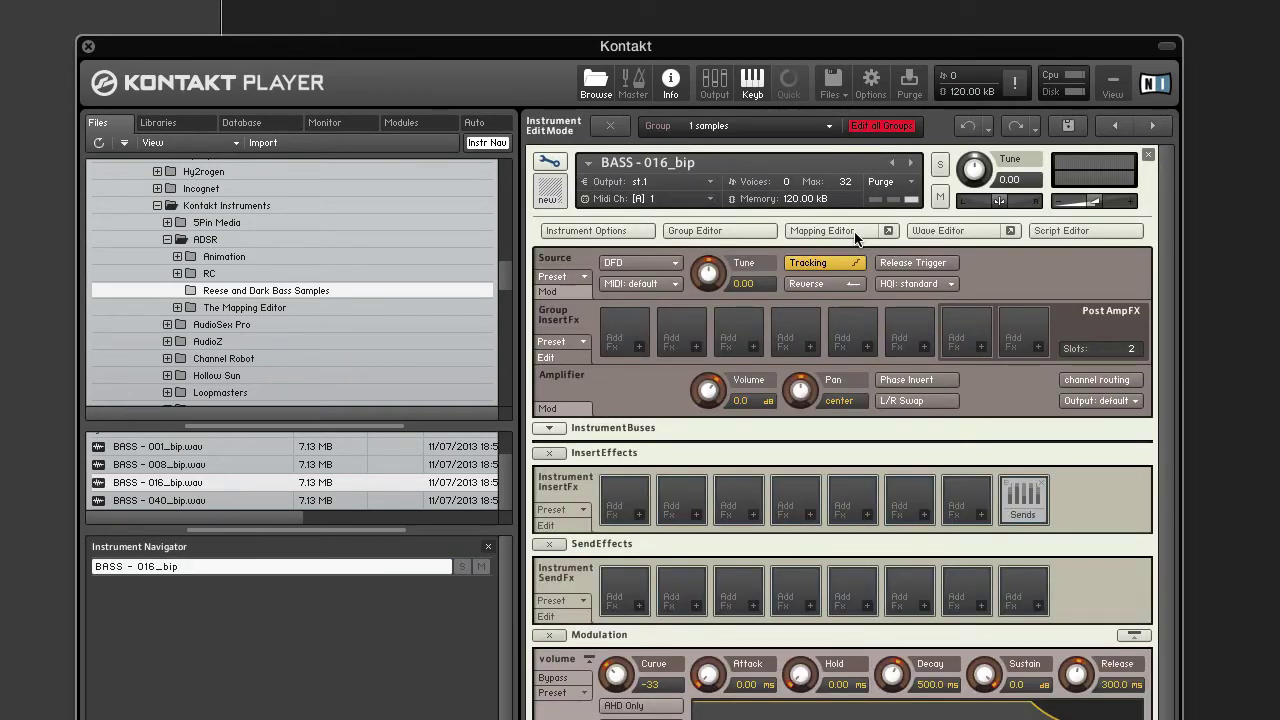
left_click(822, 231)
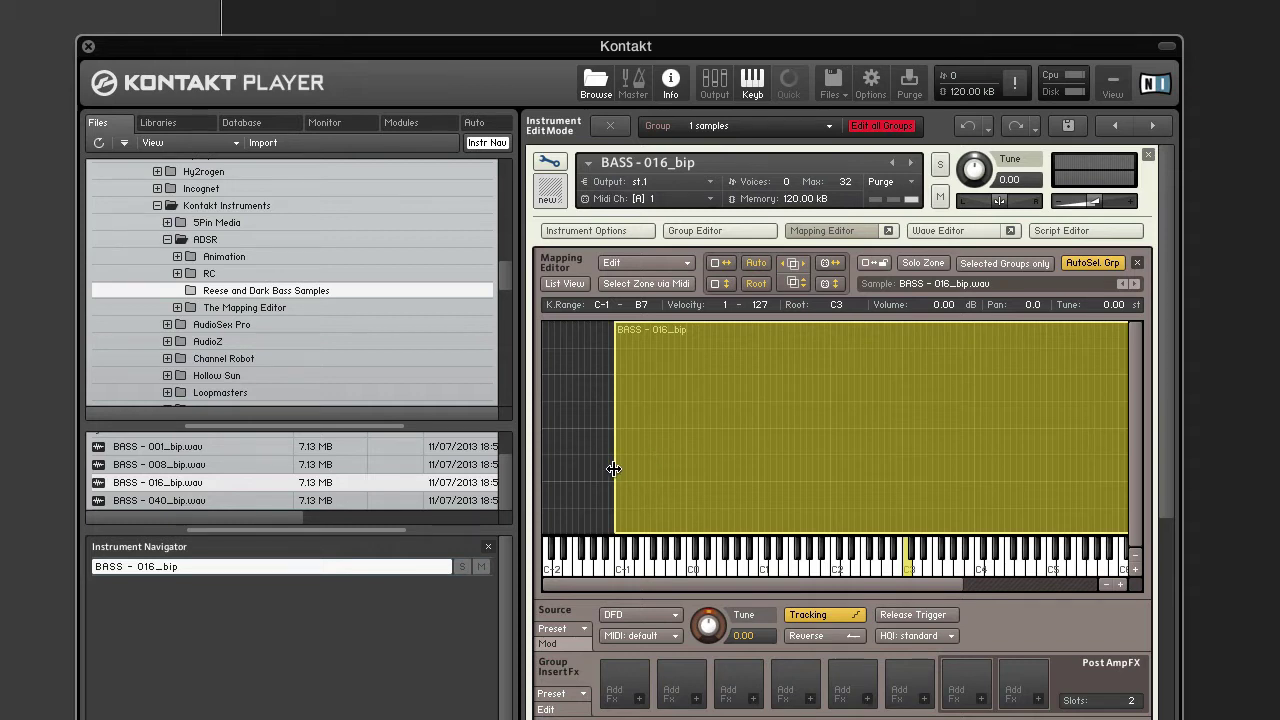
Step: Limit the BASS - 016_bip zone's key range to C0 only and move its root key to C0
left_click_drag(614, 469, 687, 486)
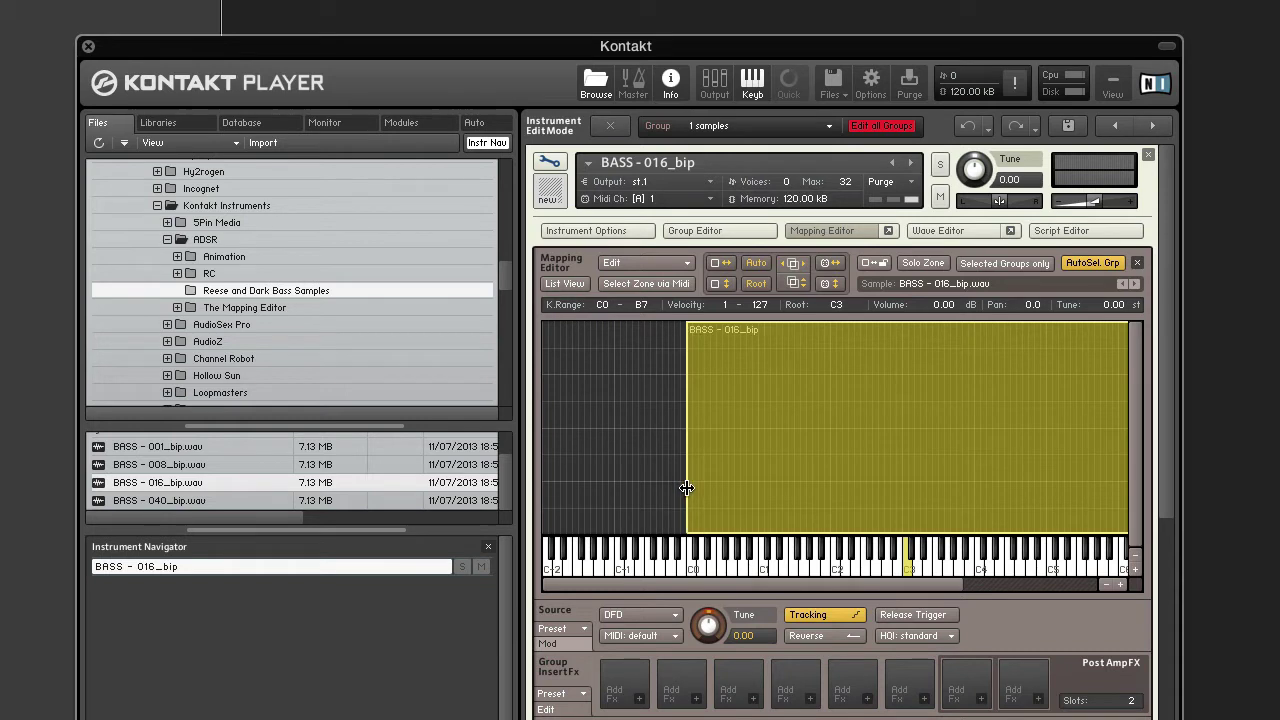
left_click_drag(910, 575, 694, 588)
scroll(975, 530, "right", 3)
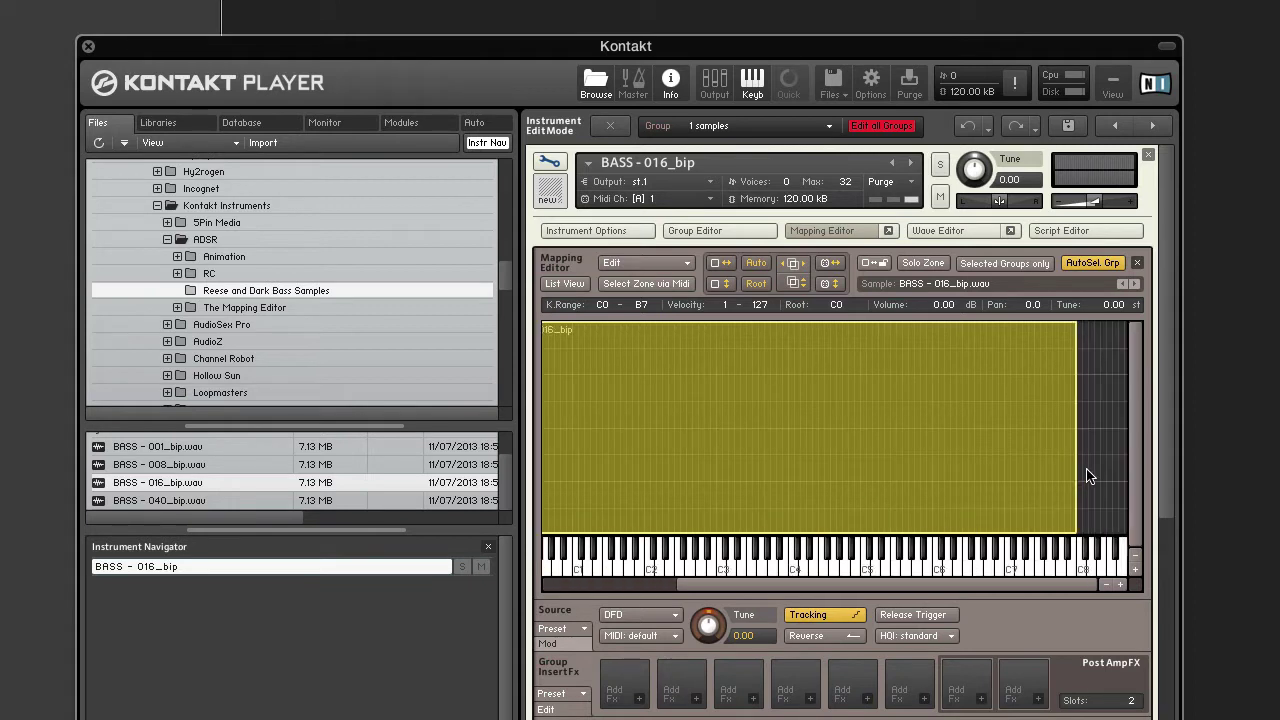
left_click_drag(1076, 472, 615, 520)
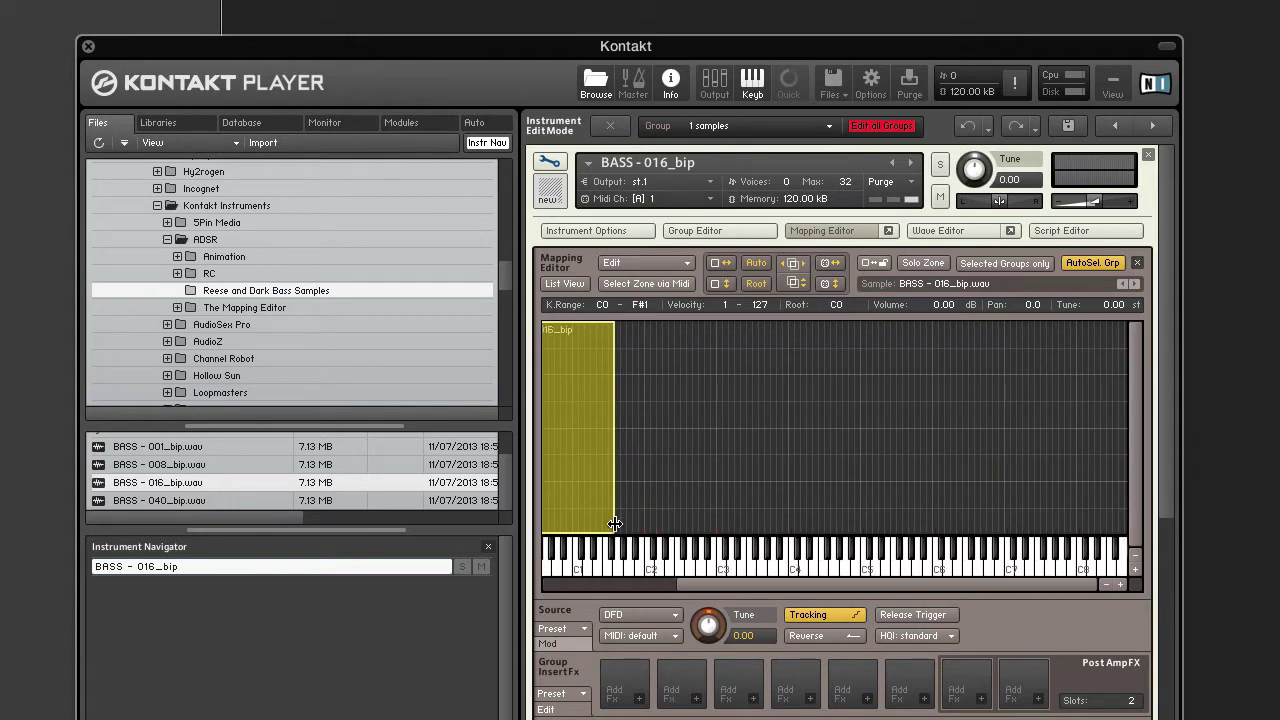
scroll(872, 453, "left", 3)
left_click_drag(799, 452, 690, 452)
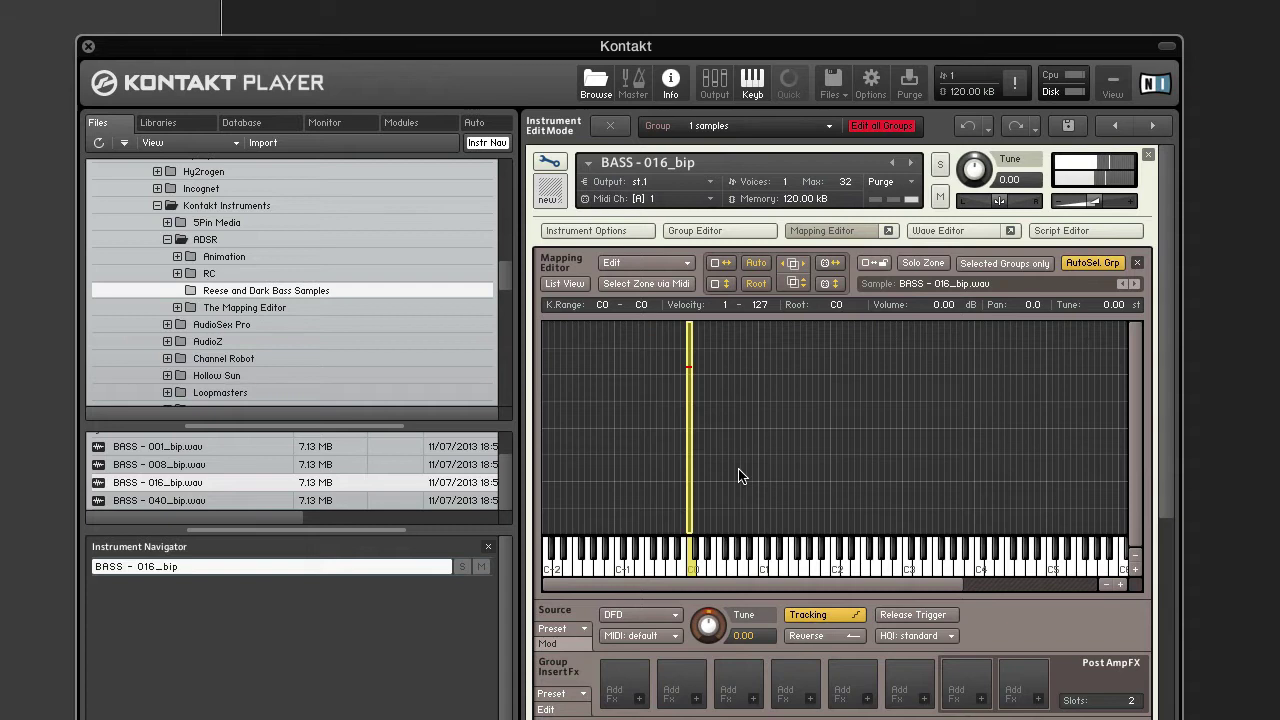
Step: Open the zone in the Wave Editor and enable the slice grid, trying Fix mode before settling on Auto with a 50 ms minimum slice duration
double_click(690, 427)
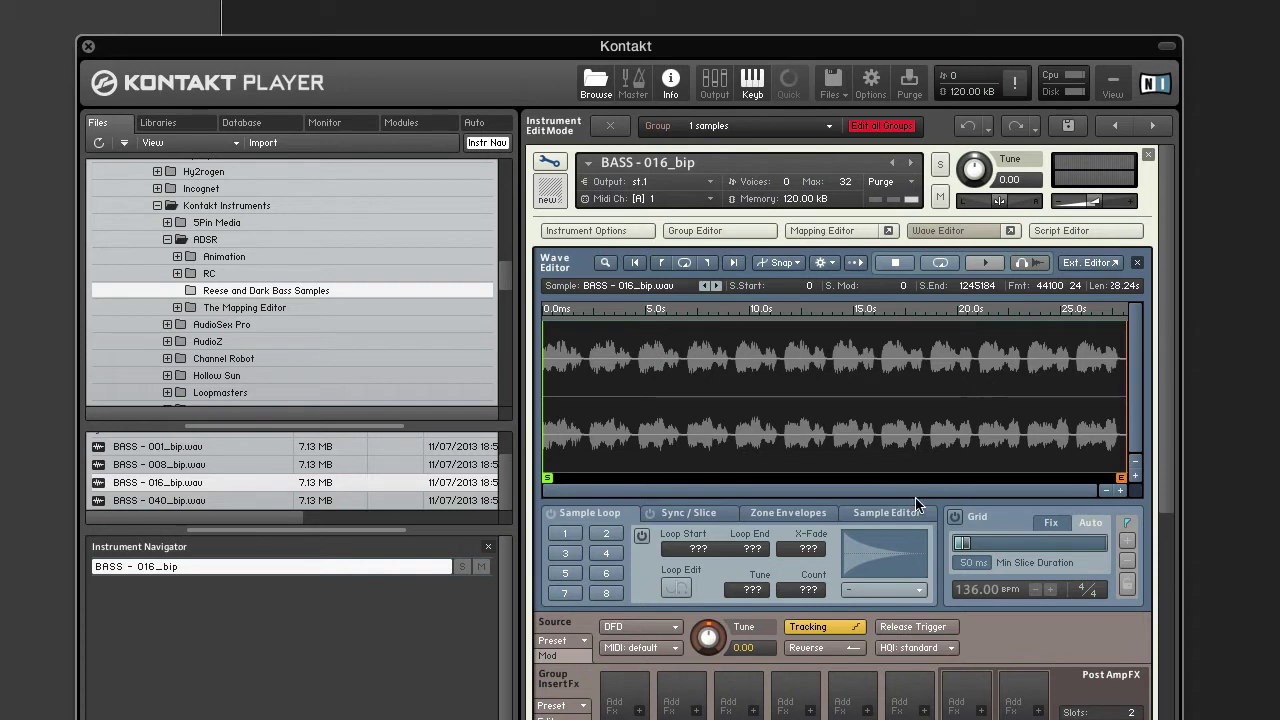
left_click(955, 518)
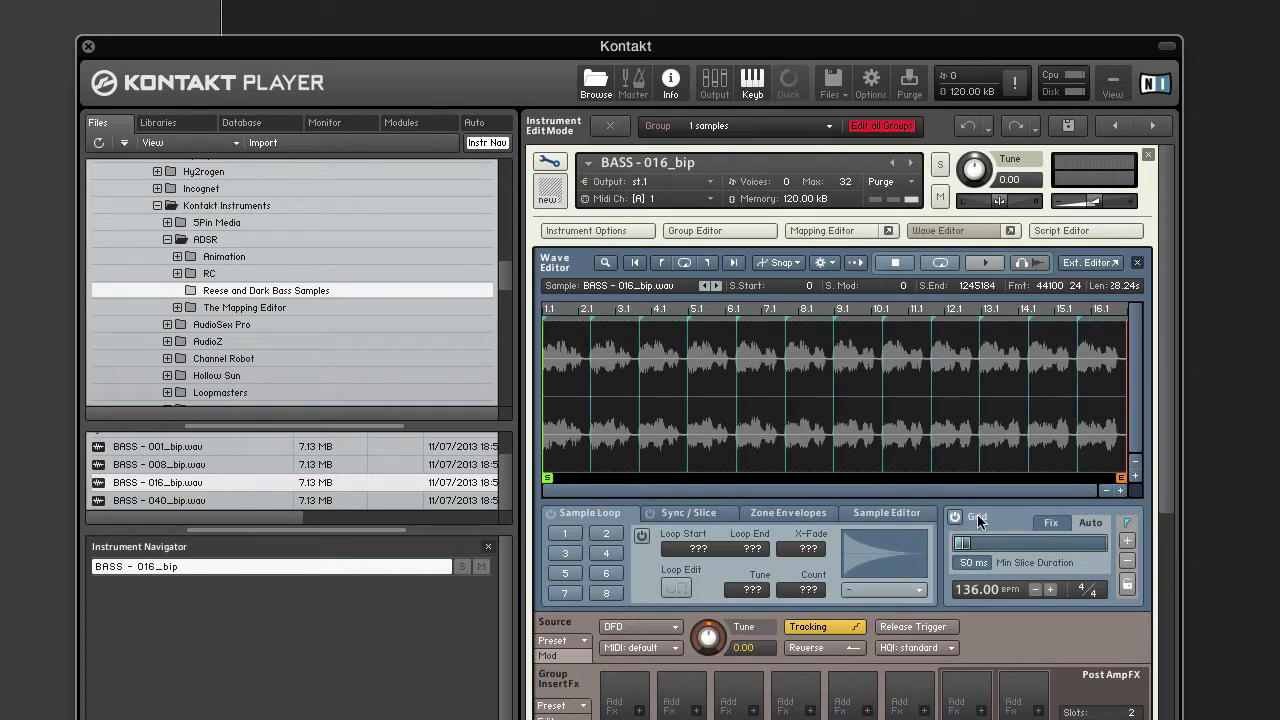
left_click(1052, 524)
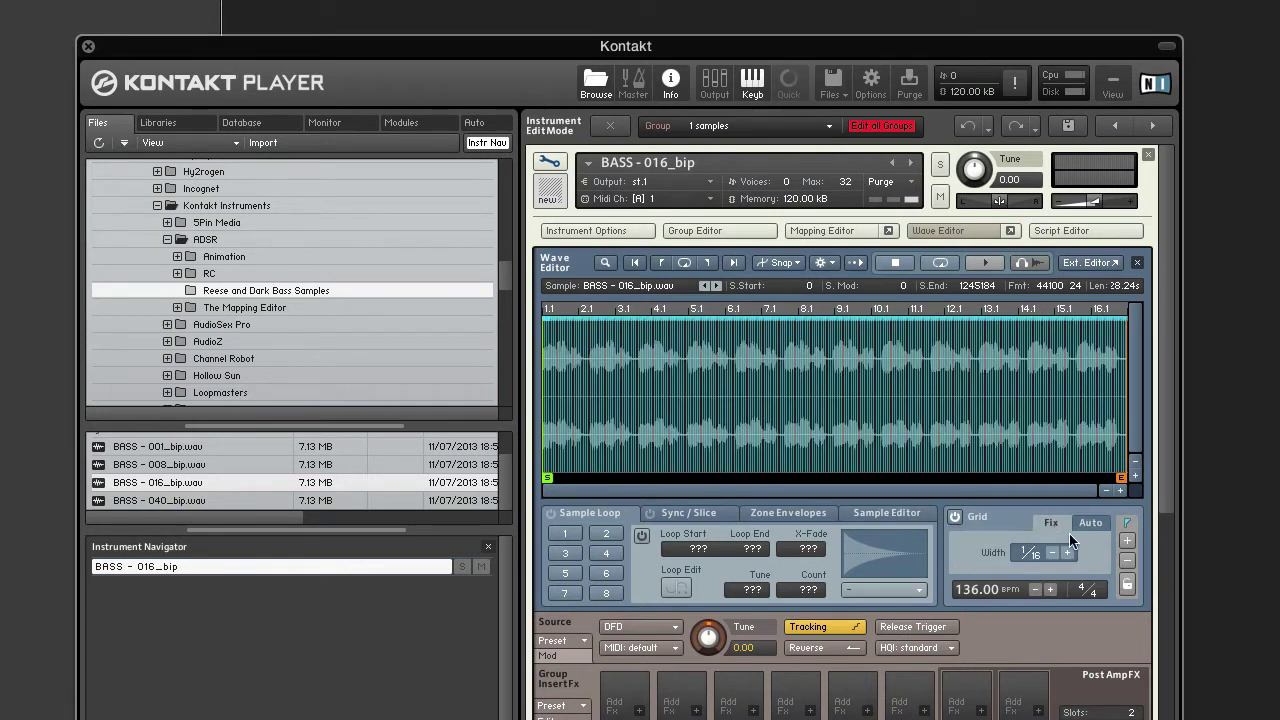
left_click(1091, 522)
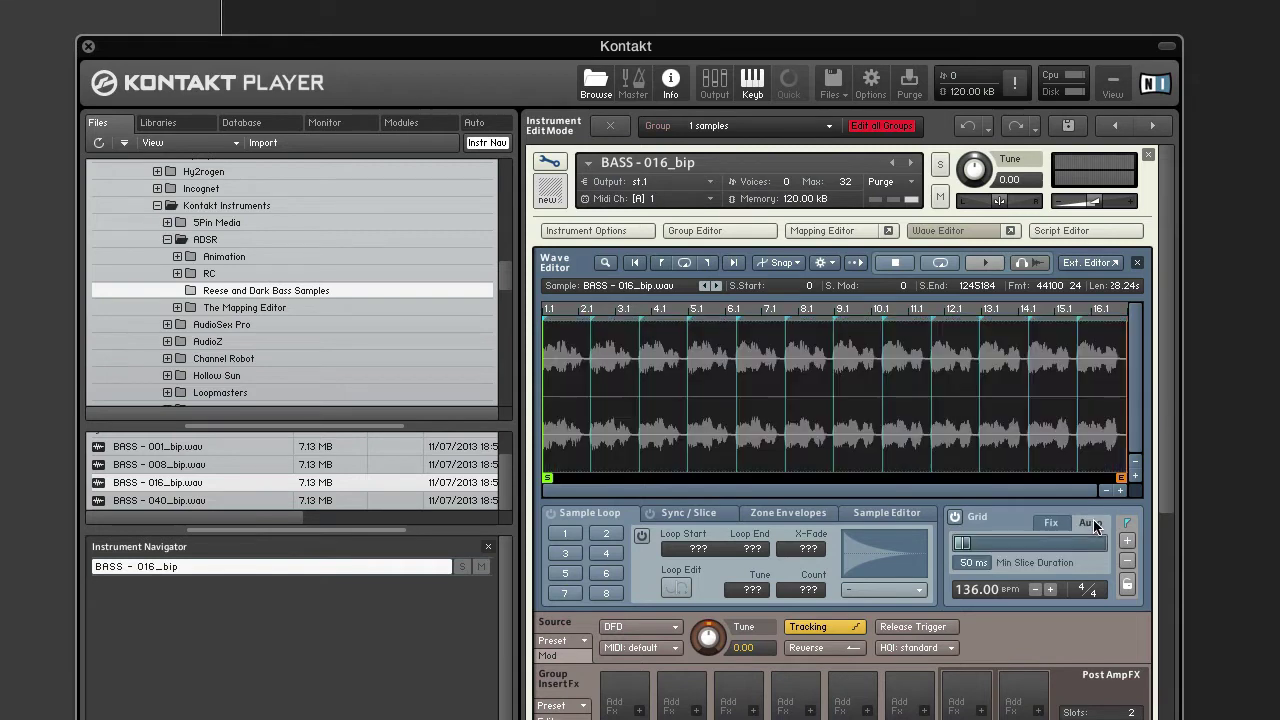
mouse_move(977, 541)
left_mouse_down()
mouse_move(1072, 541)
mouse_move(962, 543)
left_mouse_up()
Step: Remove the slice marker near bar 10 and place a new one by hand at the start of that bass hit
left_click(1126, 585)
left_click(1127, 562)
left_click(1127, 543)
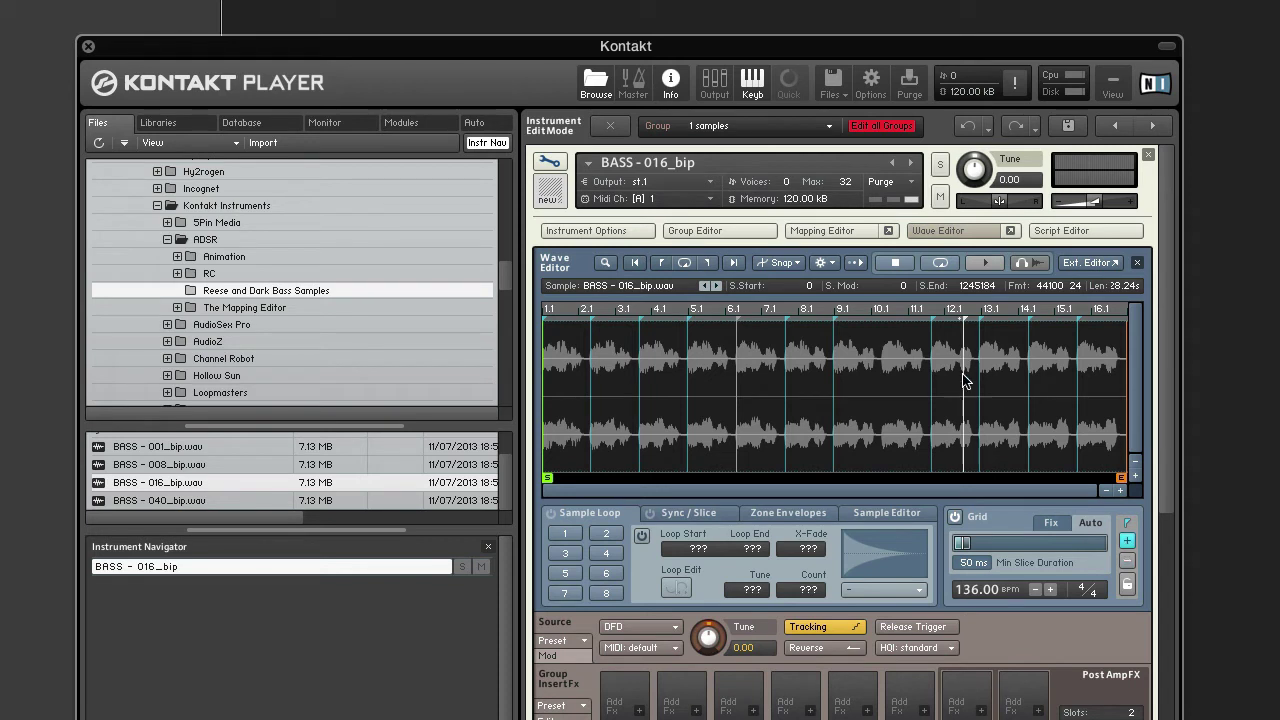
left_click_drag(889, 330, 882, 325)
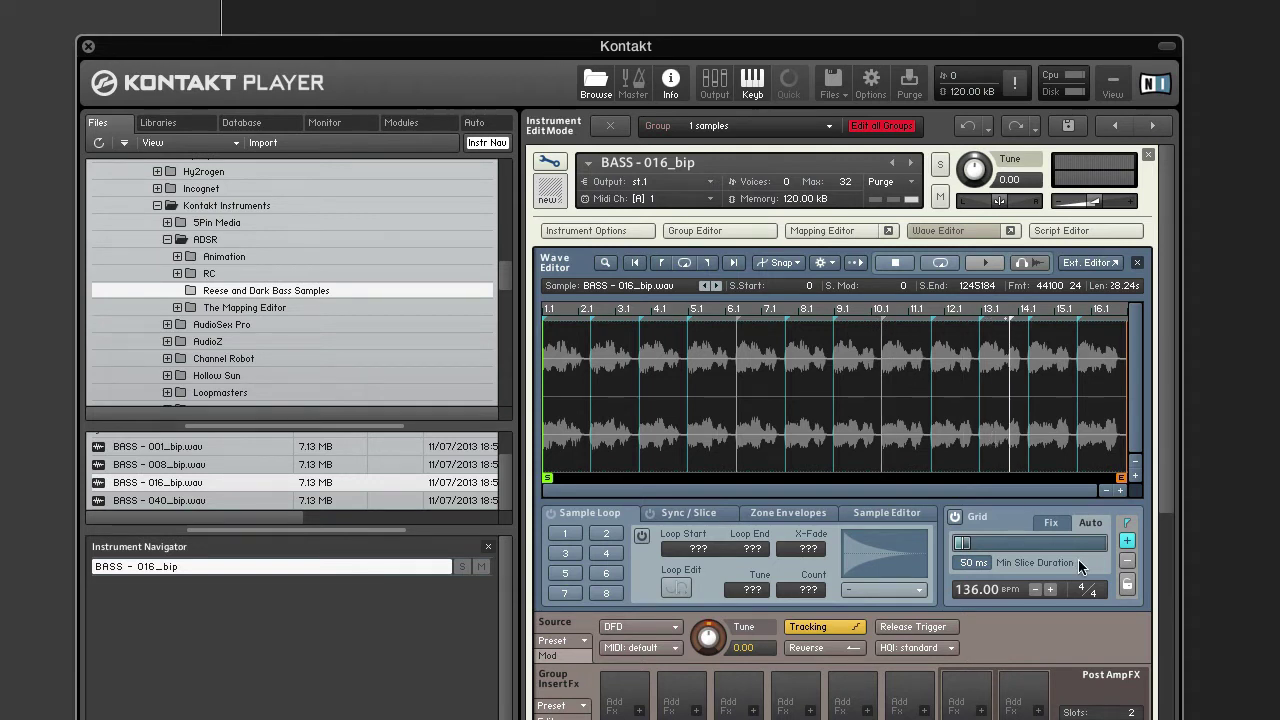
left_click(1128, 542)
Step: Show the Group Editor and auto-map the slices to empty keys using the Sync / Slice settings
left_click(697, 511)
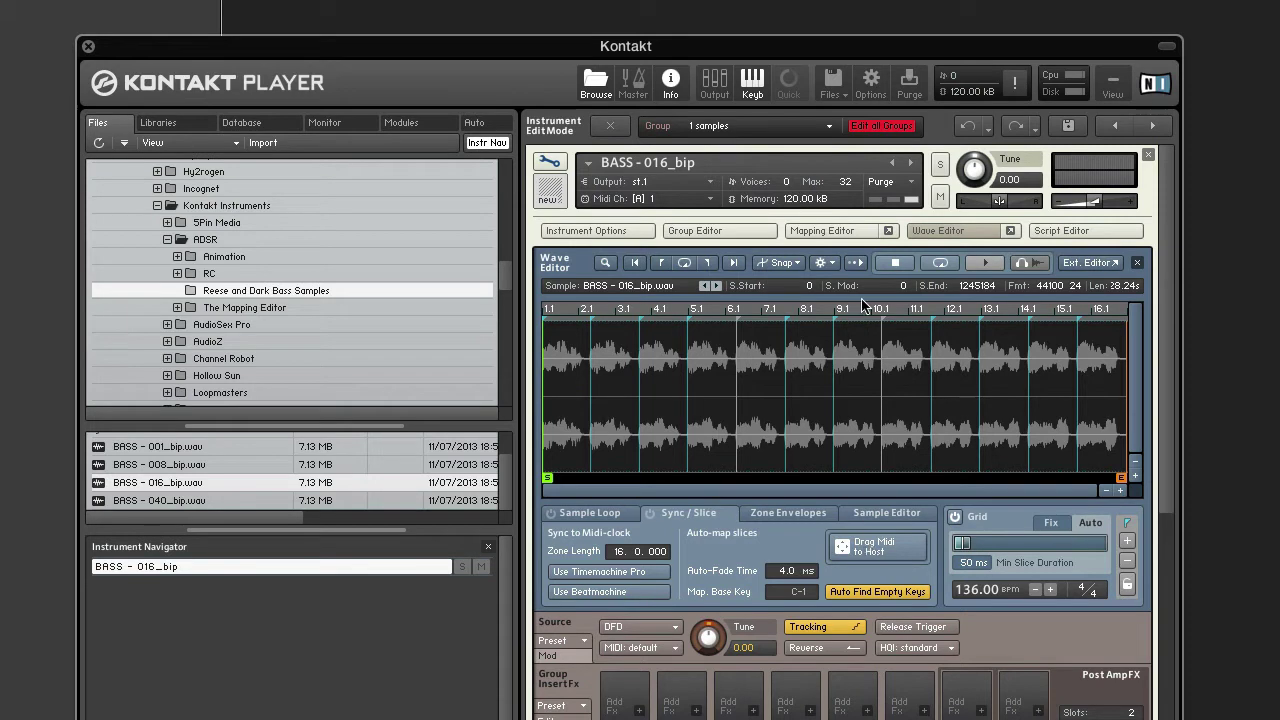
left_click(830, 231)
left_click(744, 232)
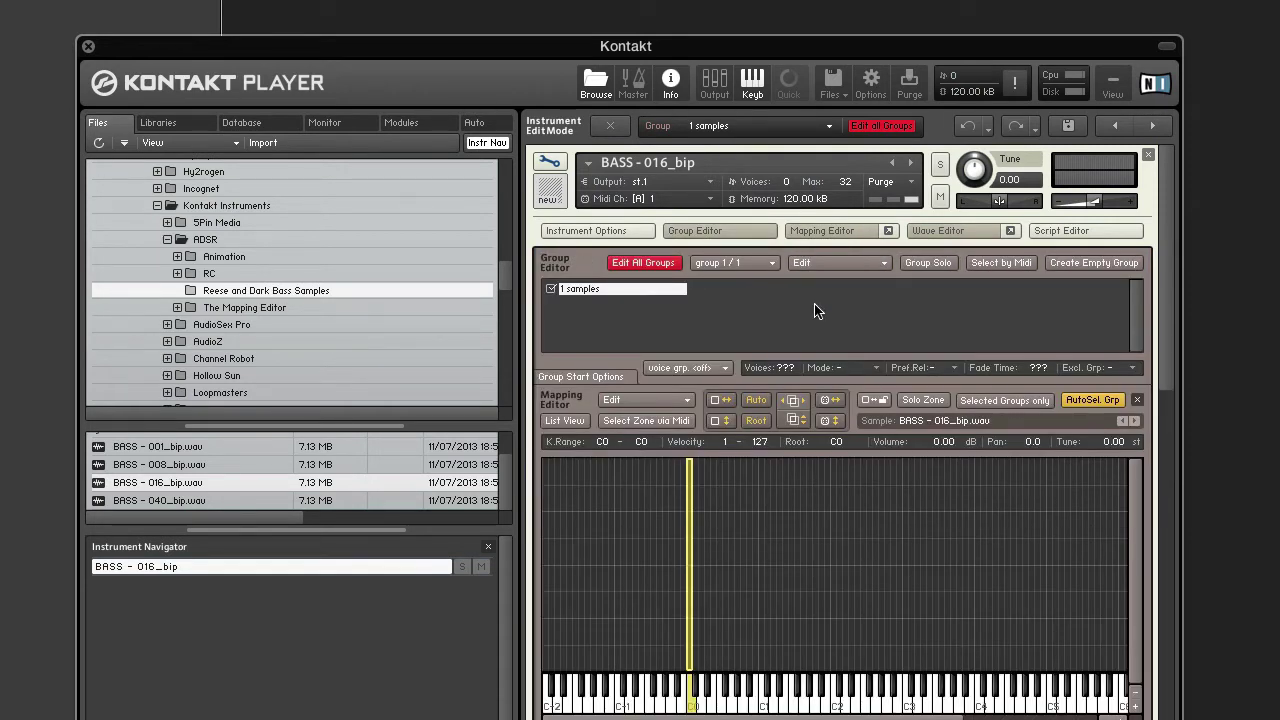
scroll(855, 590, "down", 5)
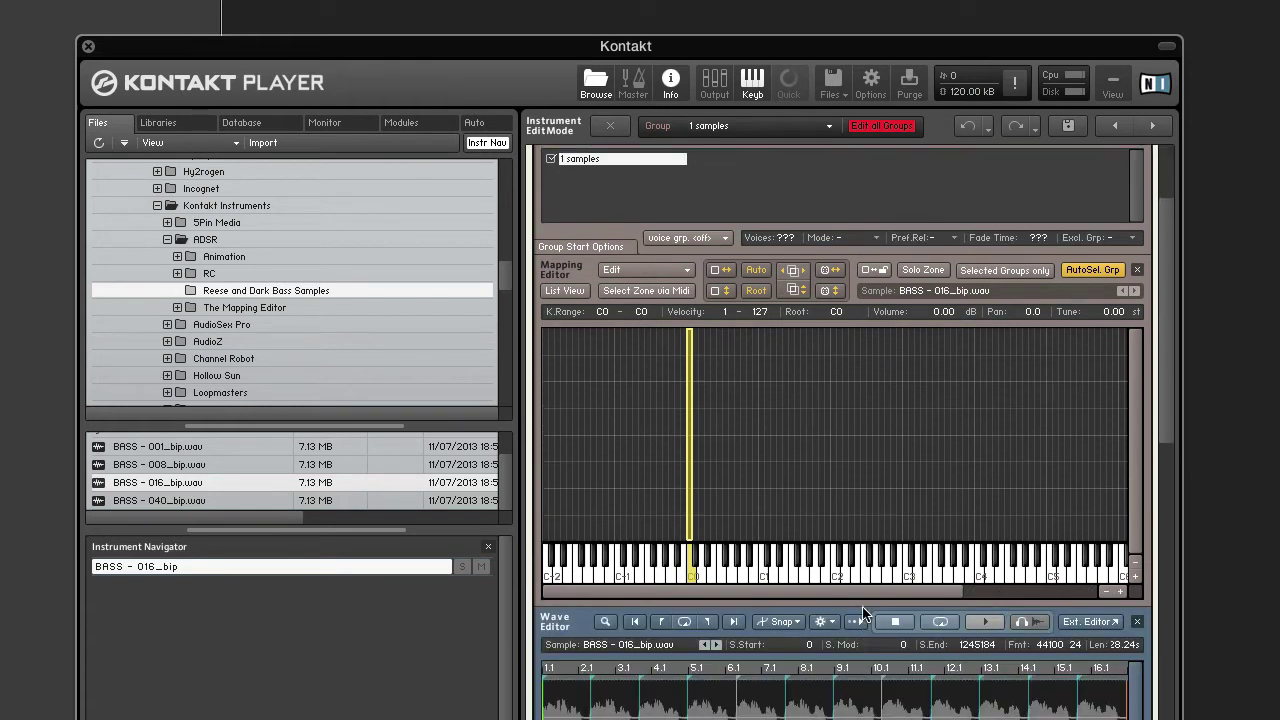
scroll(865, 614, "up", 5)
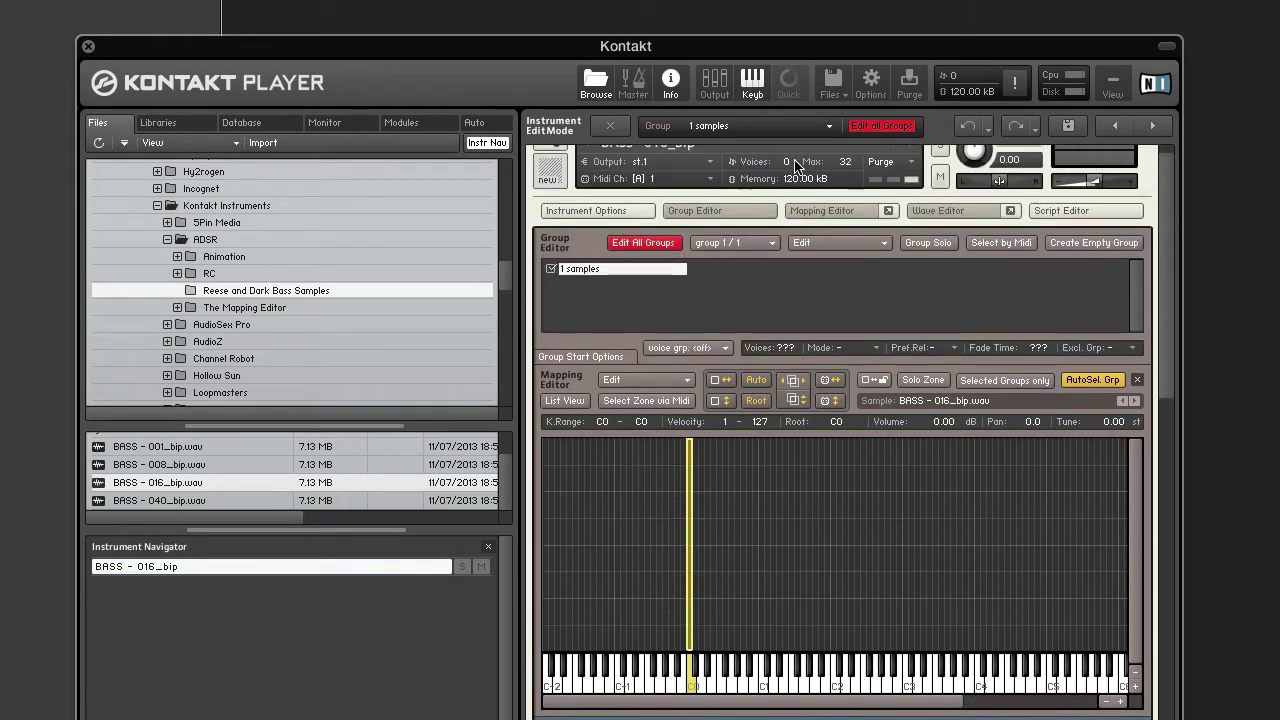
left_click(822, 210)
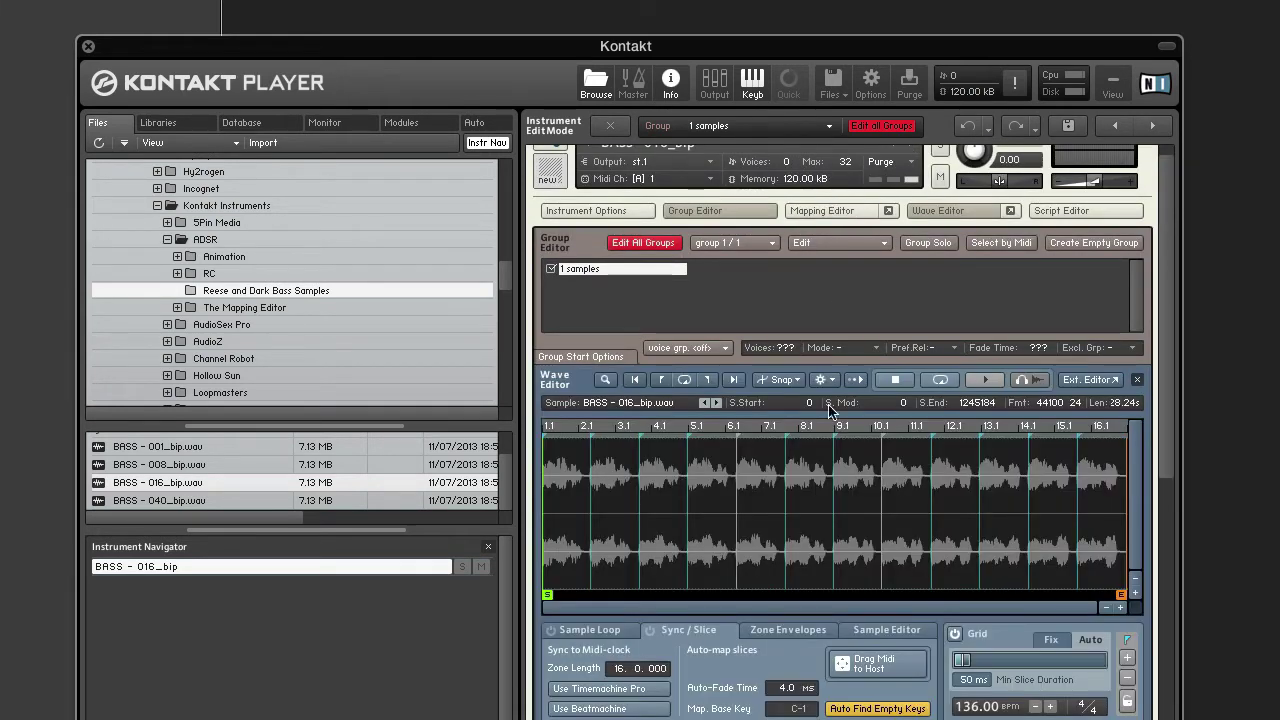
left_click(884, 668)
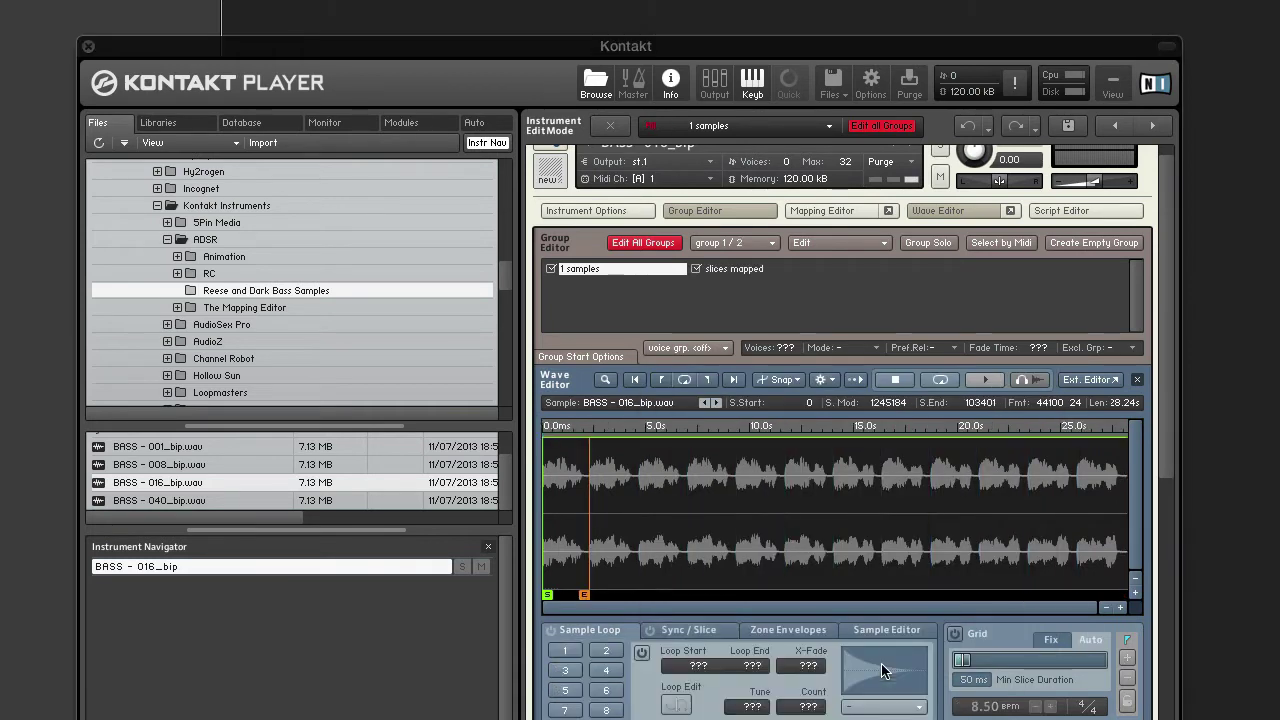
Step: Show the Mapping Editor and inspect the mapped slice zones between C-2 and B-2
left_click(824, 211)
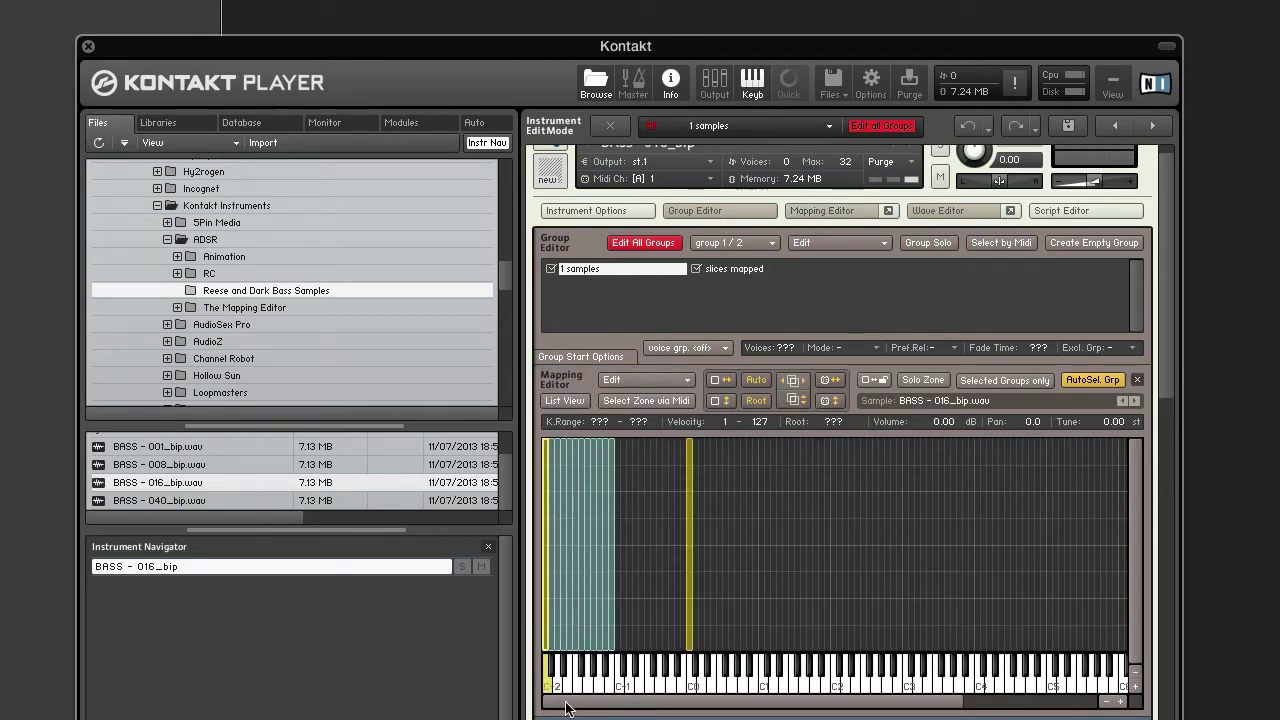
left_click(548, 680)
left_click(613, 612)
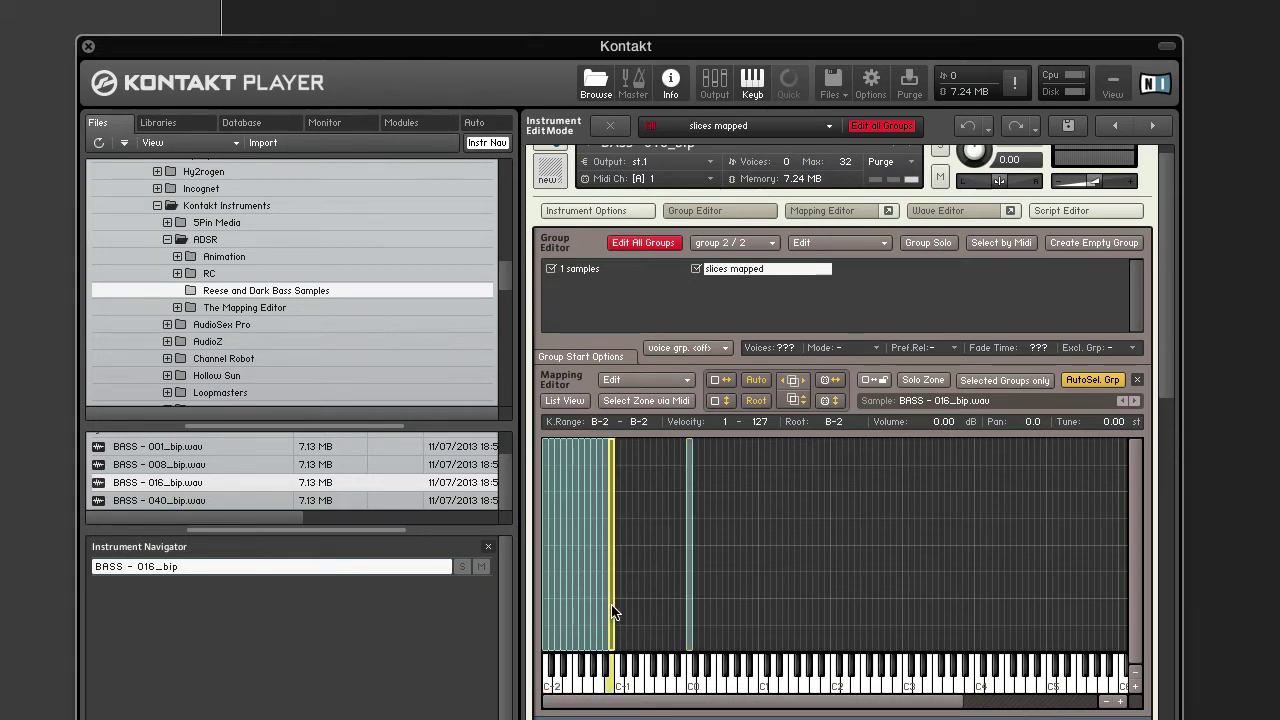
left_click(549, 608, "shift")
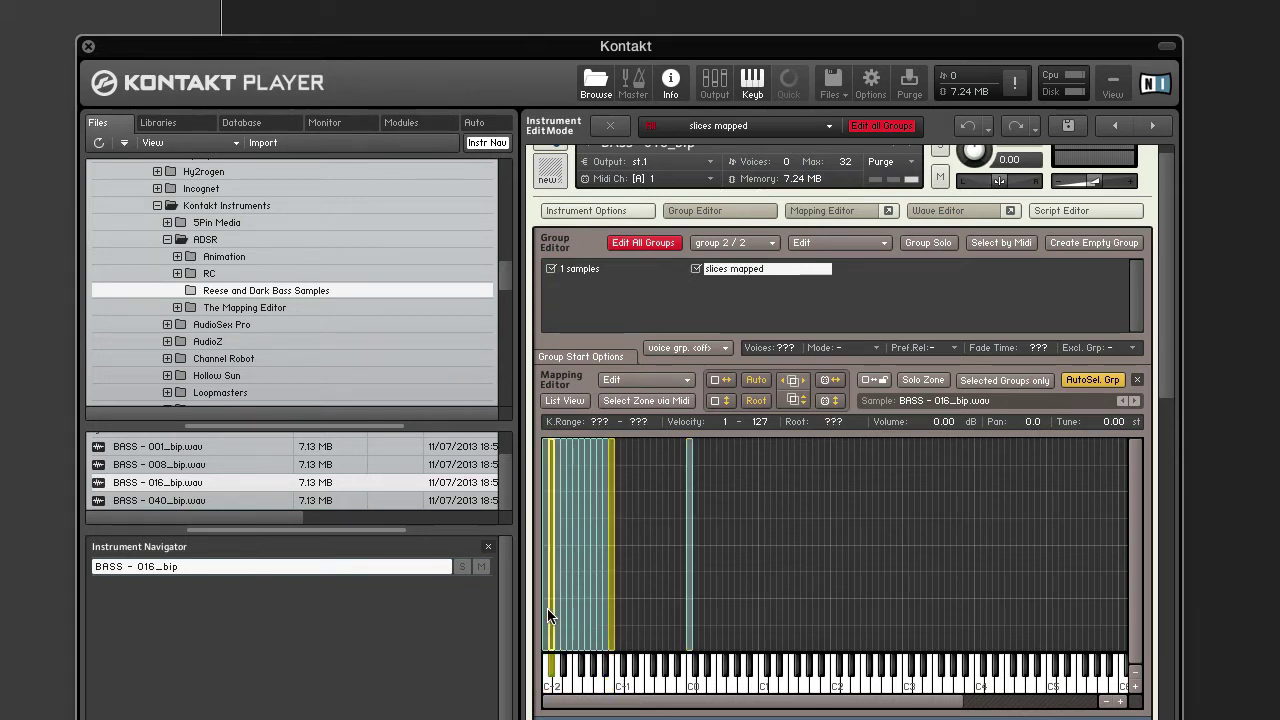
left_click(641, 604)
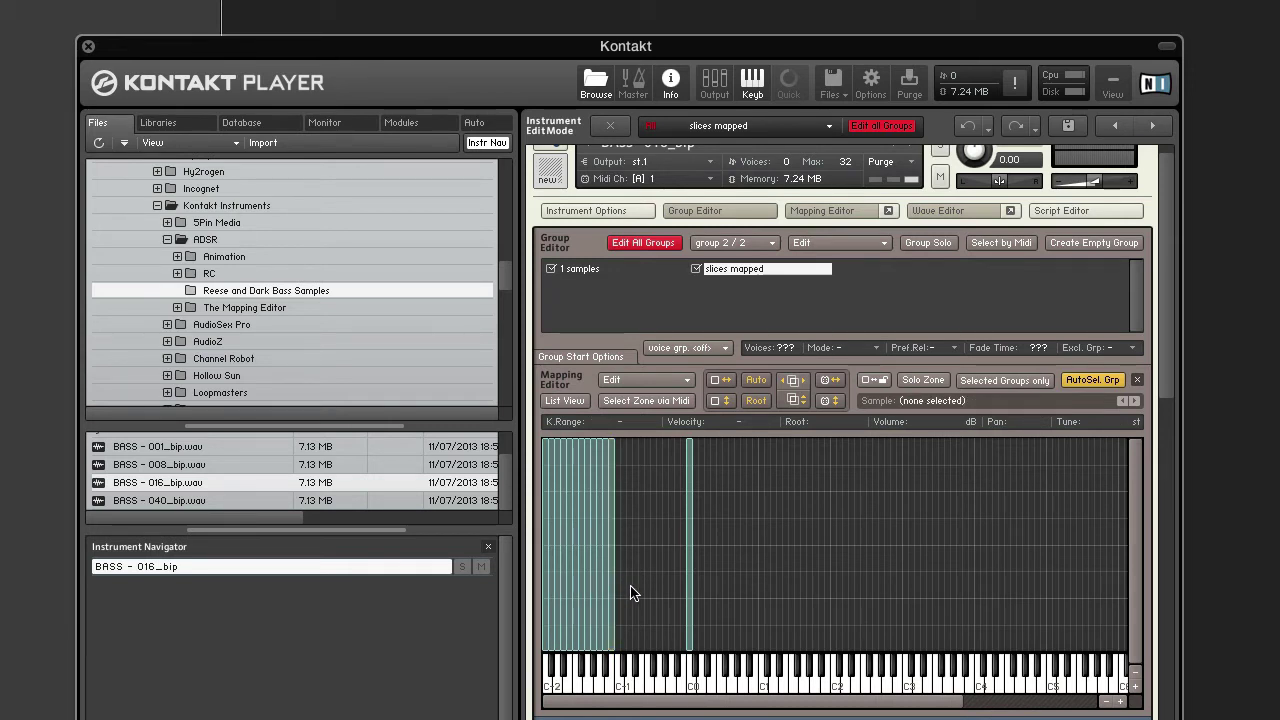
Step: Select all the mapped slice zones, move them up to start at C1, and hide the Group and Mapping Editors
left_click_drag(629, 593, 544, 584)
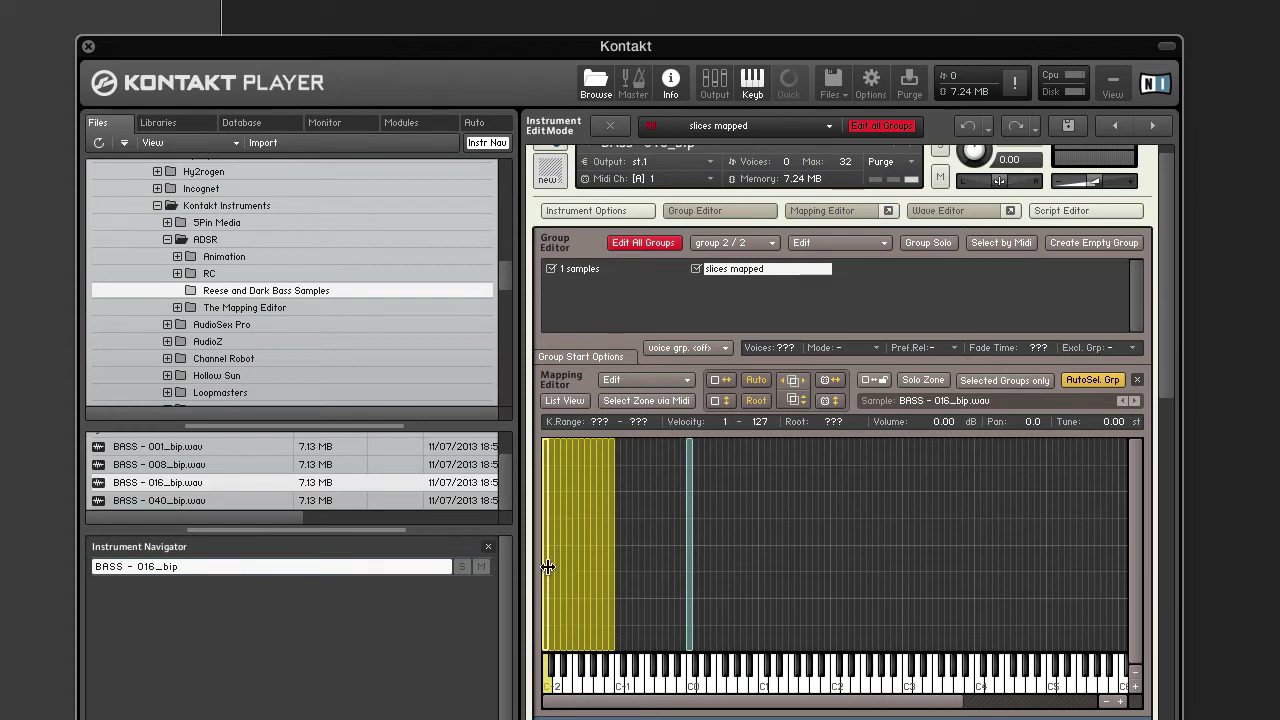
mouse_move(548, 567)
left_mouse_down()
mouse_move(651, 563)
mouse_move(551, 557)
left_mouse_up()
left_click_drag(641, 563, 544, 566)
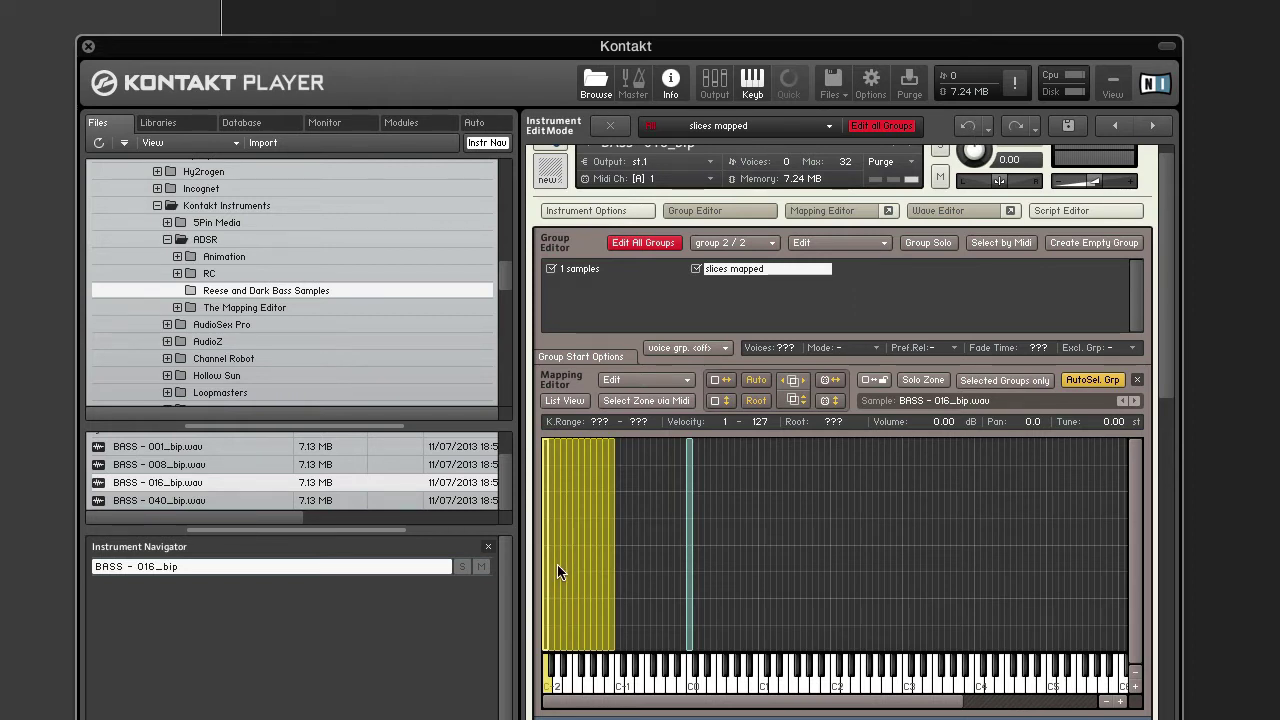
left_click_drag(560, 572, 776, 575)
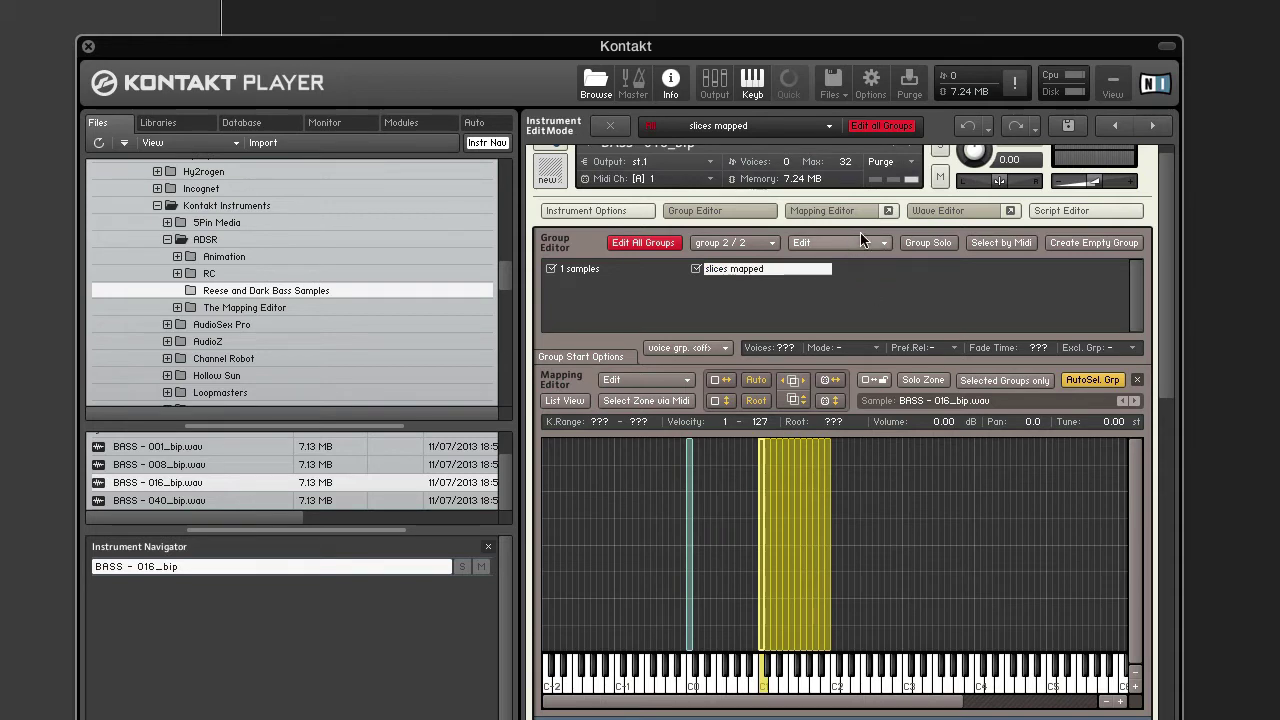
left_click(751, 214)
left_click(826, 214)
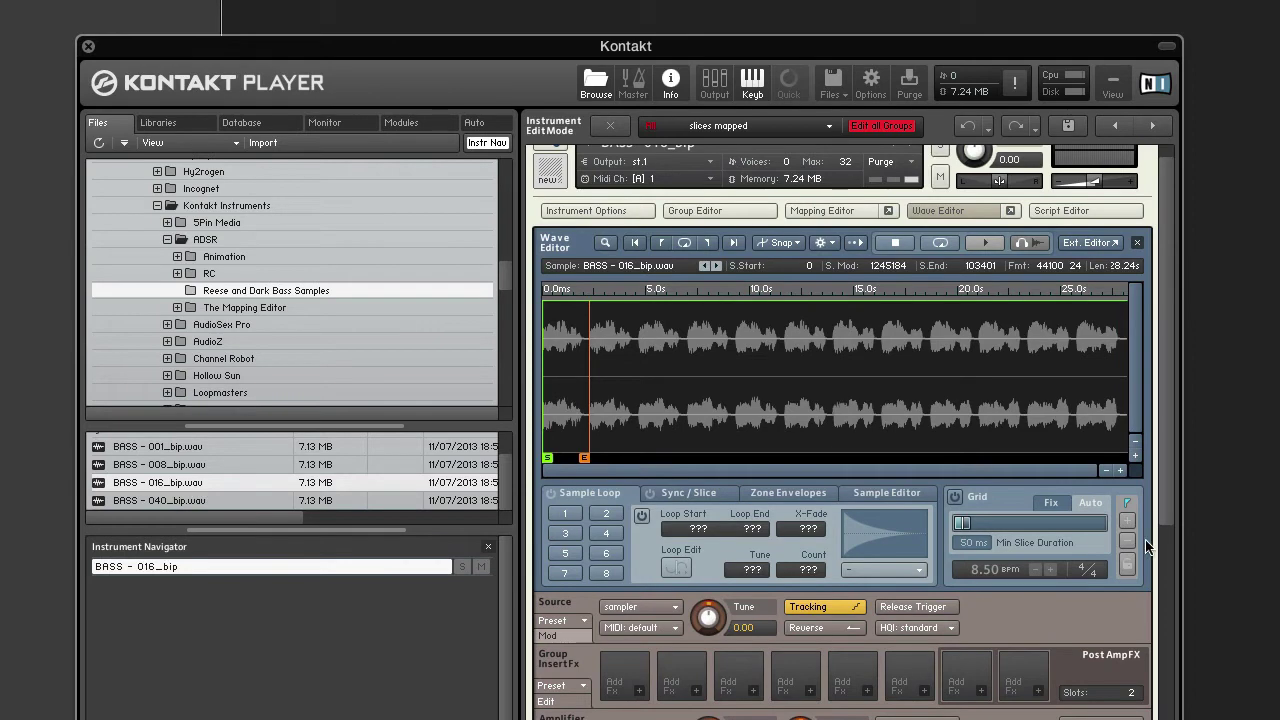
Step: Add a 3x2 Versatile multi filter to the first instrument insert effect slot
left_click(1170, 572)
left_click_drag(1170, 572, 1165, 318)
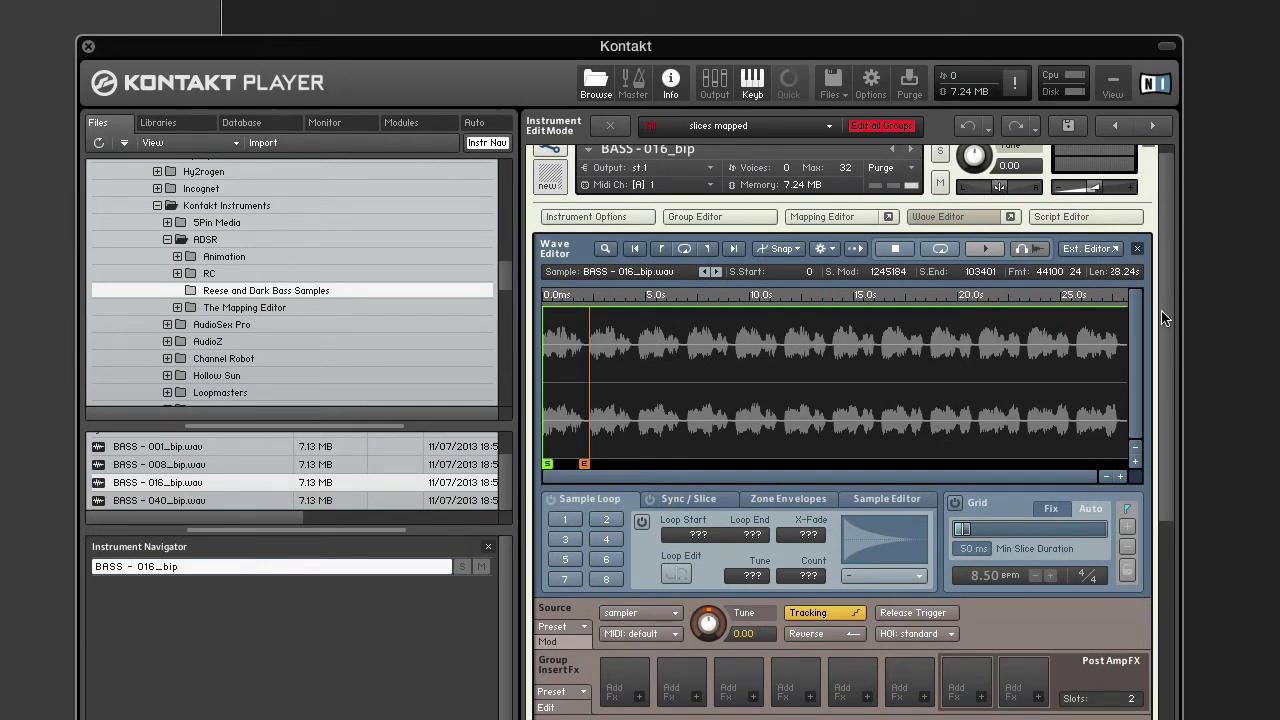
left_click_drag(1163, 318, 1171, 534)
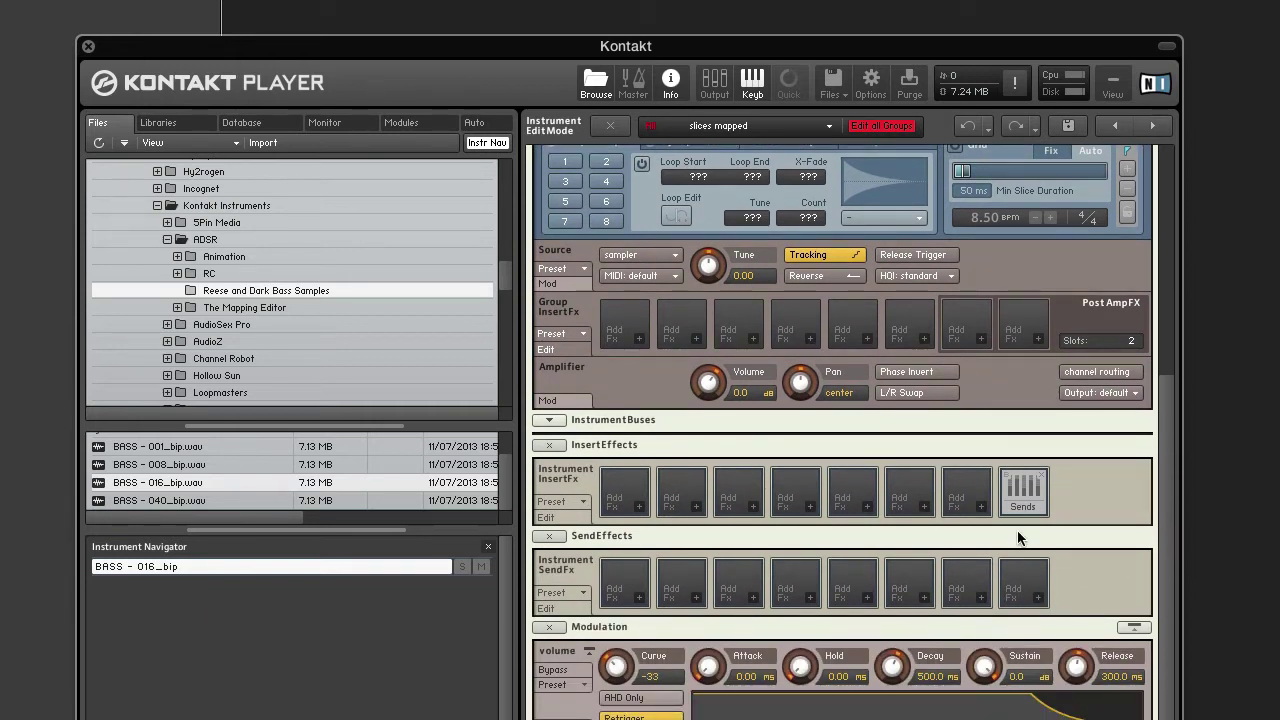
left_click(639, 508)
mouse_move(645, 528)
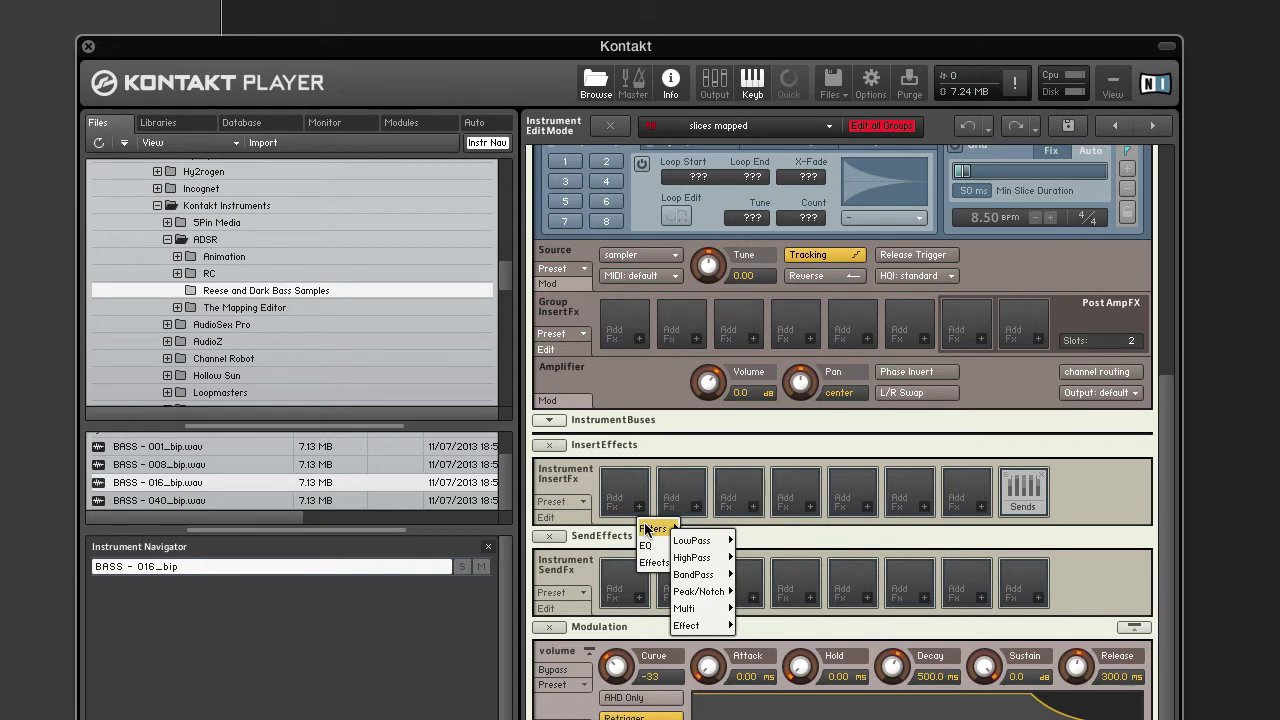
mouse_move(715, 610)
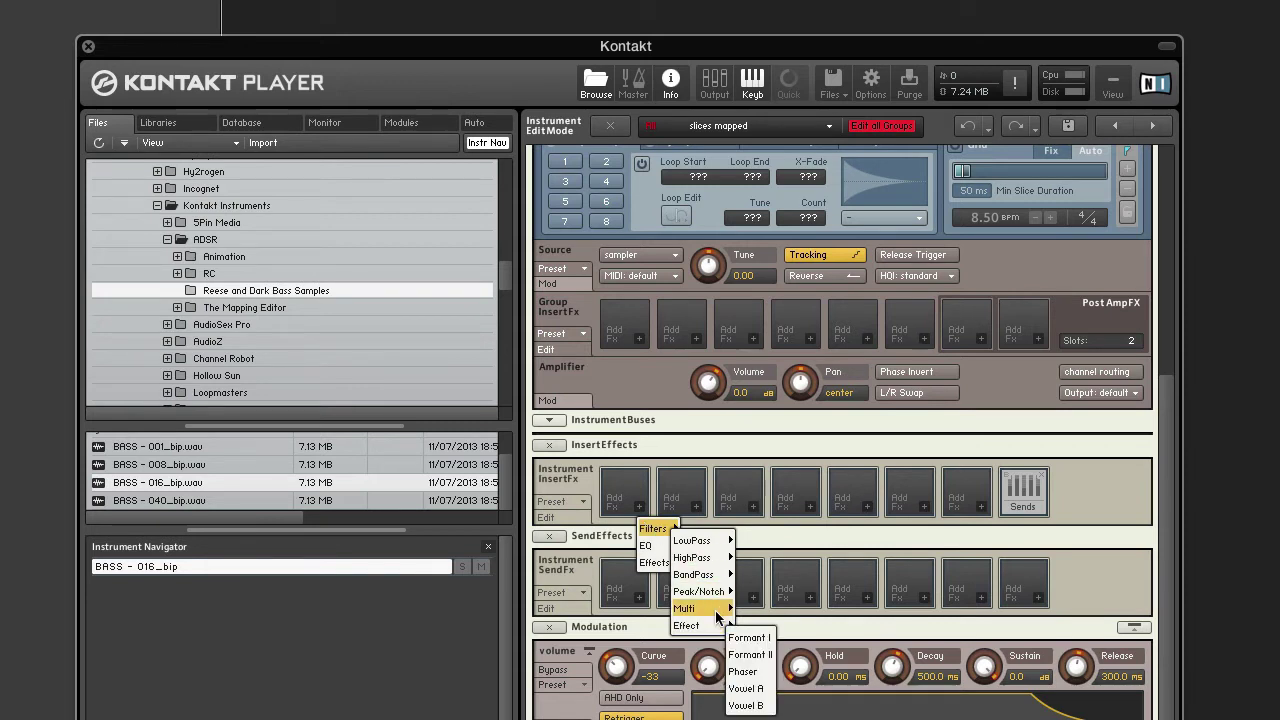
left_click(757, 671)
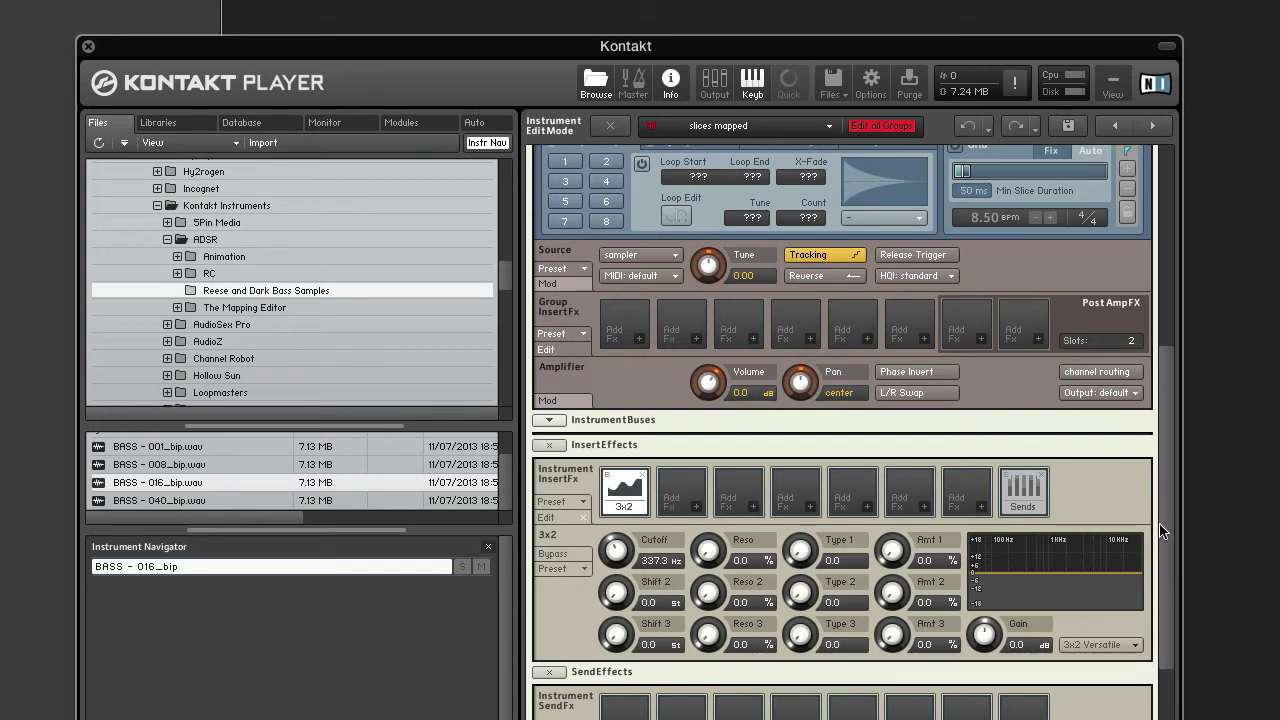
scroll(1160, 531, "down", 3)
scroll(1161, 545, "up", 2)
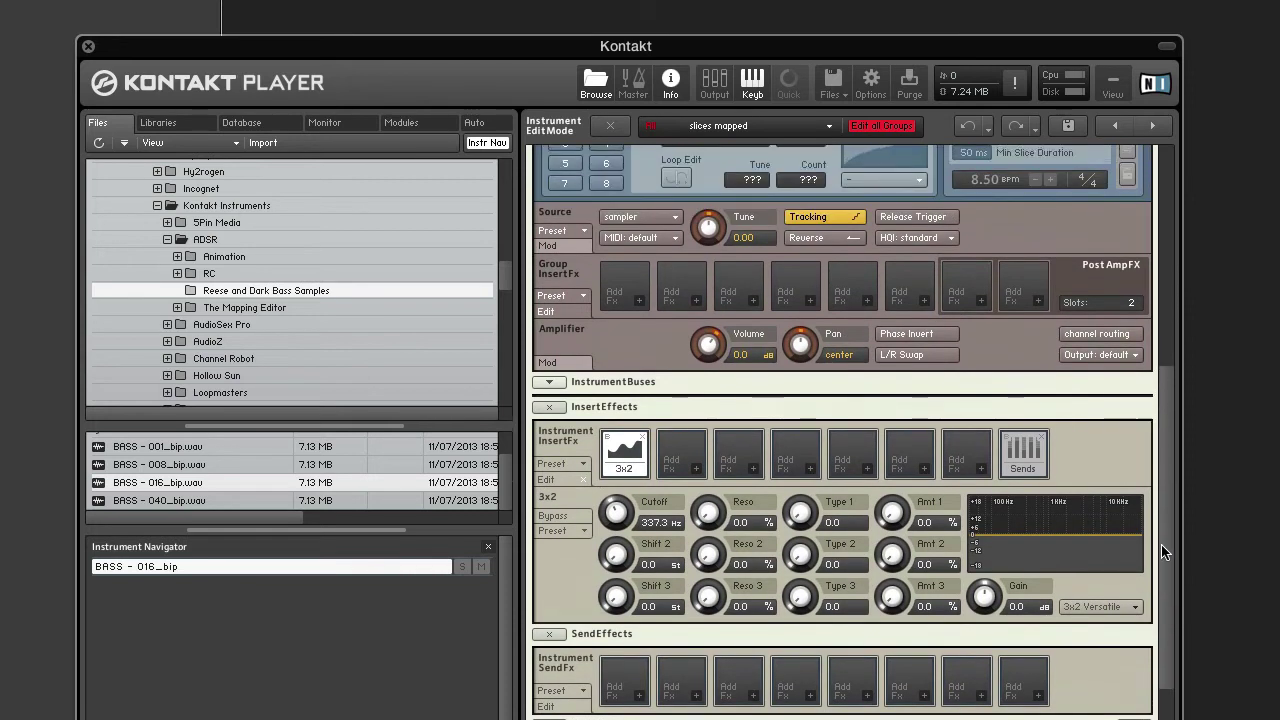
scroll(1161, 544, "up", 1)
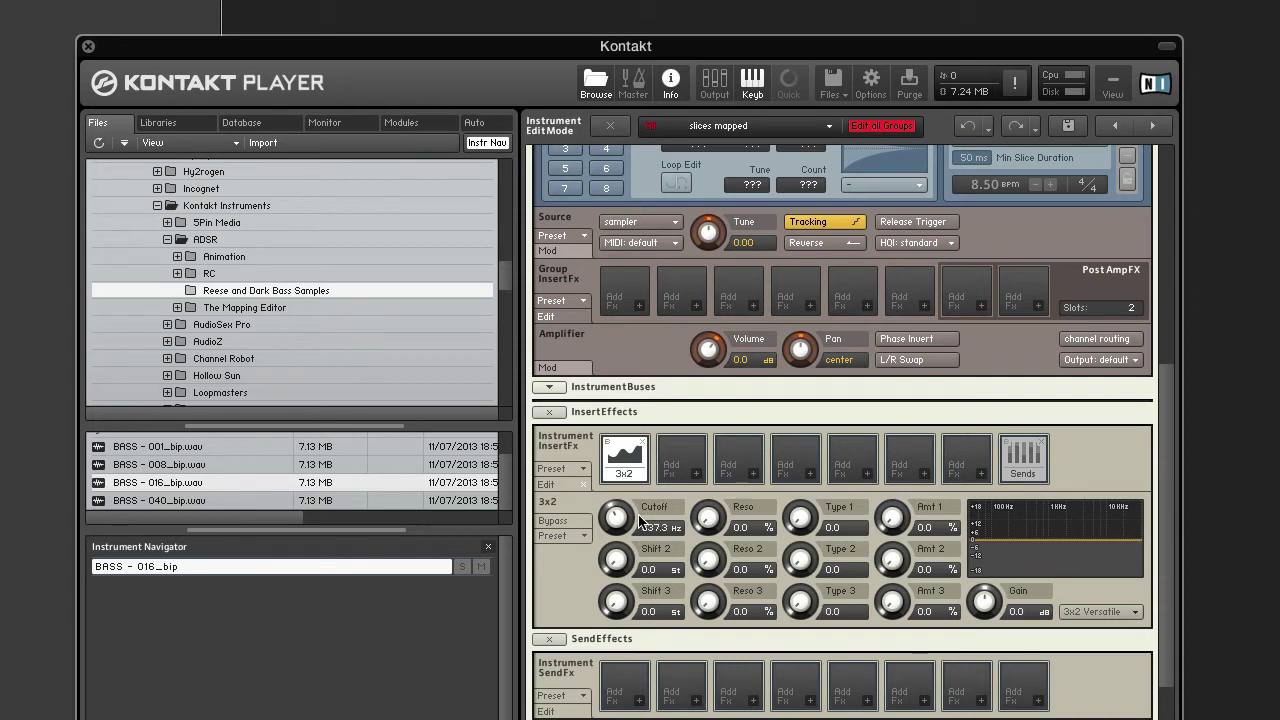
Step: Set the 3x2 filter's first band to Cutoff 80.6 Hz, Reso 88.7%, Type 1 0.9 and Amt 1 50.6%
left_click_drag(619, 524, 613, 570)
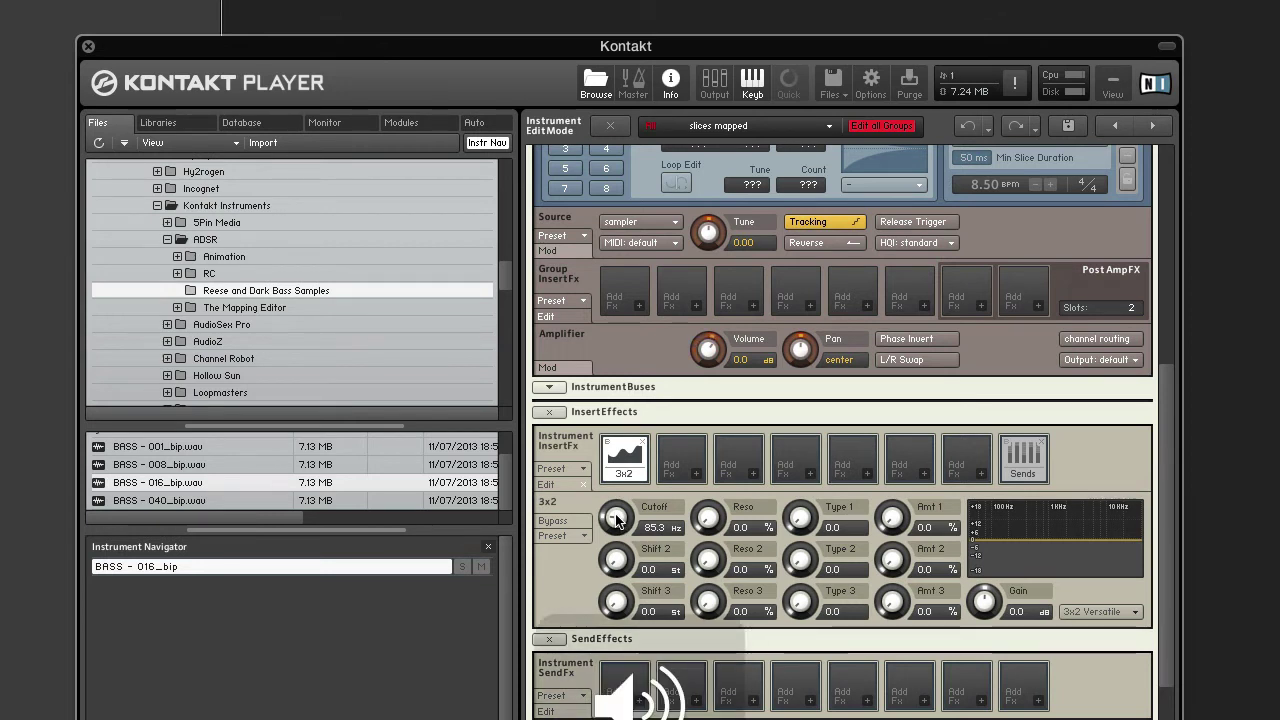
left_click_drag(617, 519, 612, 522)
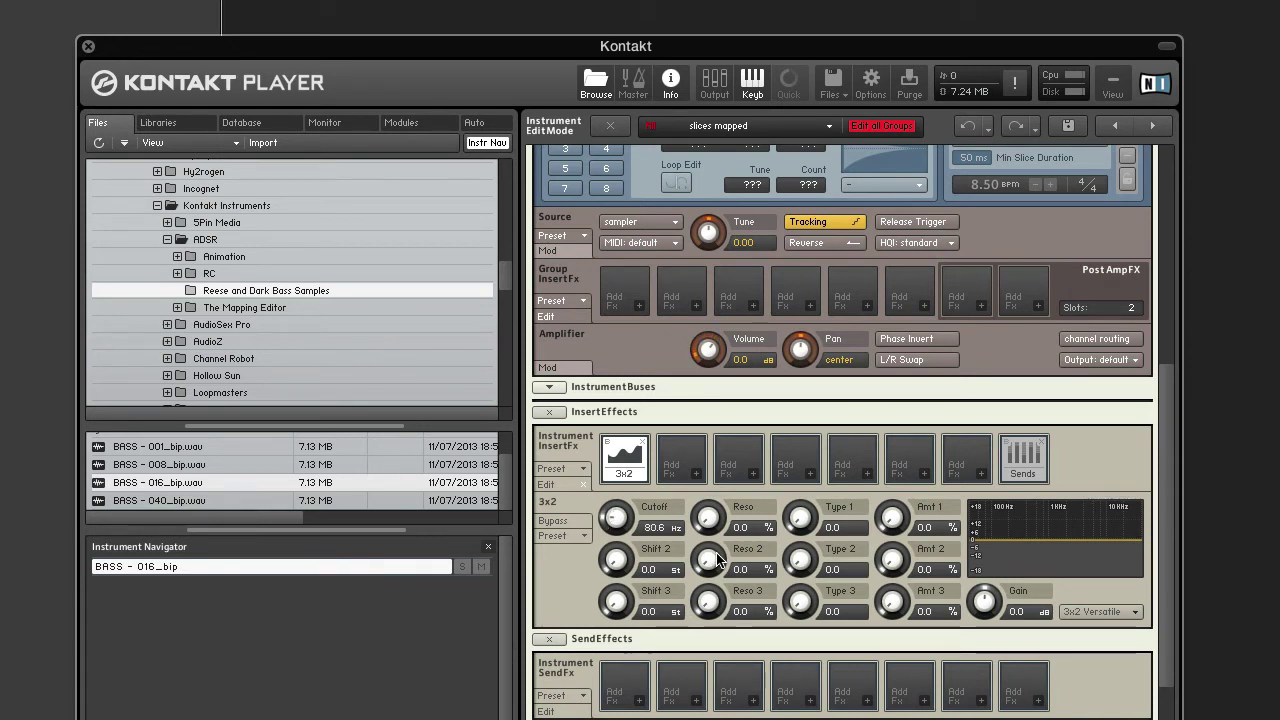
left_click_drag(717, 526, 714, 310)
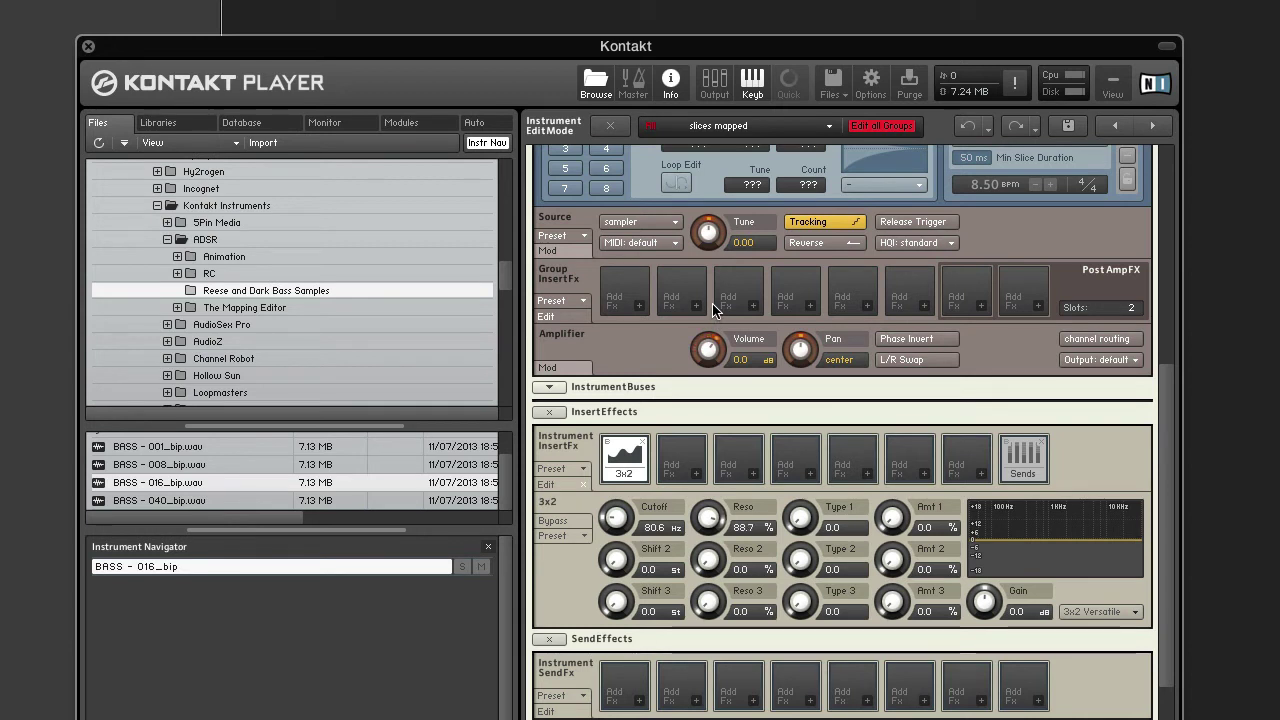
left_click_drag(802, 524, 804, 500)
double_click(836, 536)
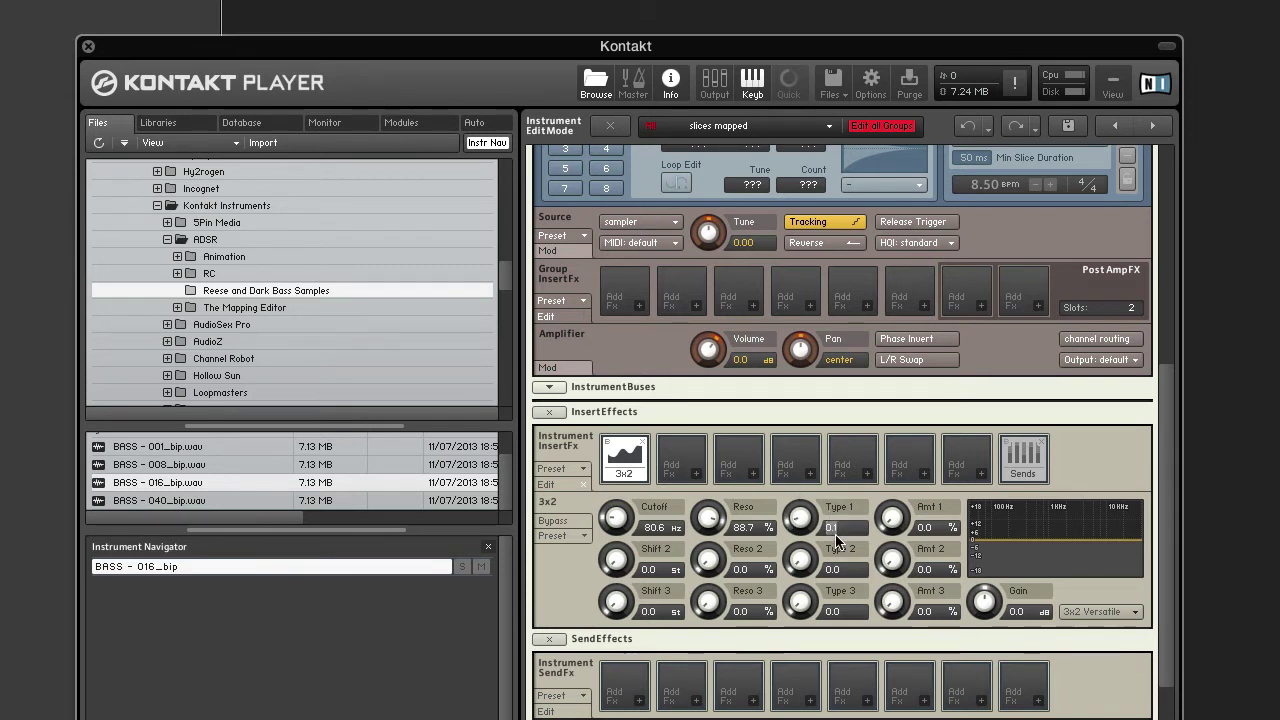
type("0.9")
key("Return")
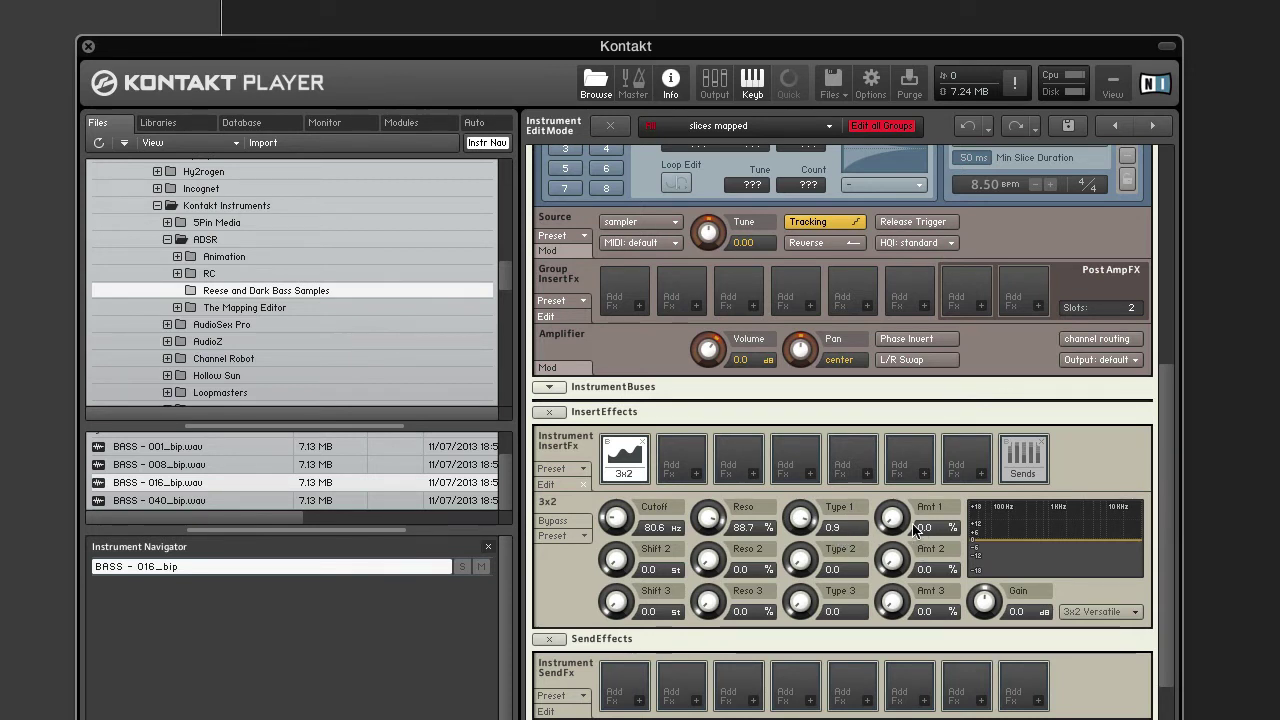
left_click_drag(899, 521, 897, 518)
left_click_drag(895, 478, 892, 404)
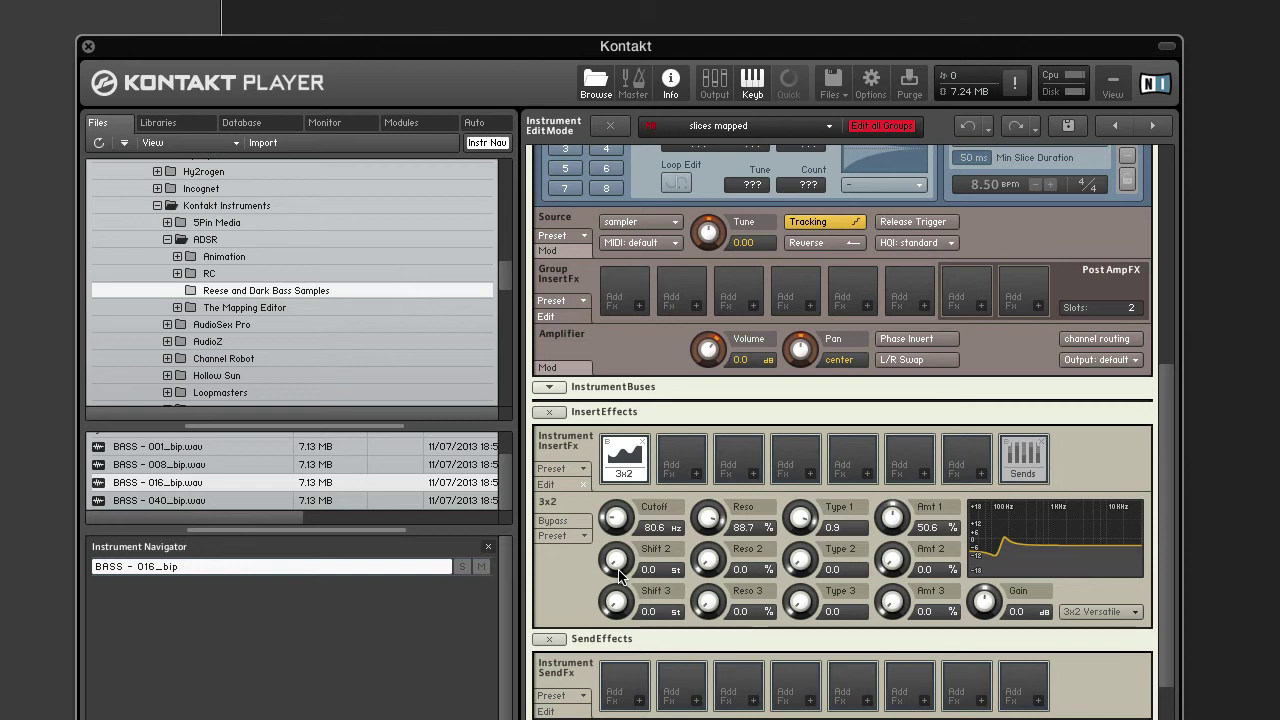
Step: Set the 3x2 filter's second band to Shift 2 53.5 st, Reso 2 51.9%, Type 2 0.2 and Amt 2 78.0%
left_click_drag(619, 570, 627, 422)
left_click_drag(705, 567, 712, 450)
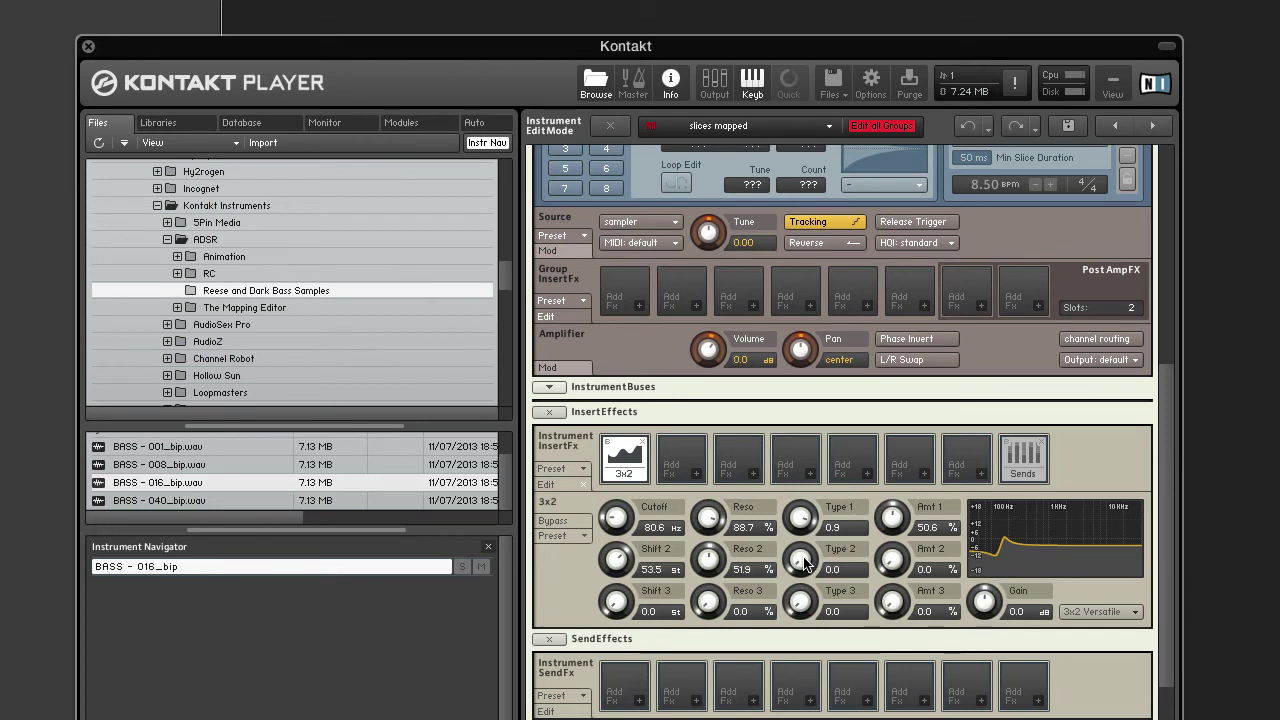
left_click_drag(805, 565, 805, 528)
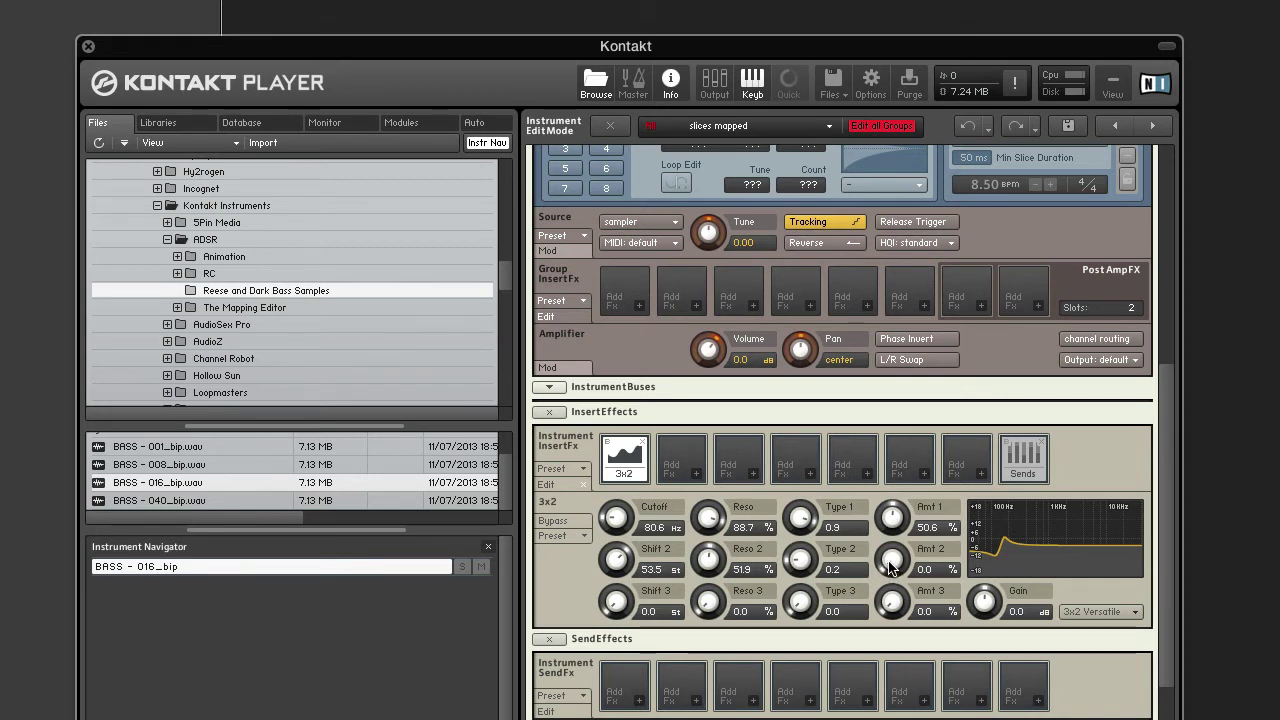
left_click_drag(891, 567, 882, 387)
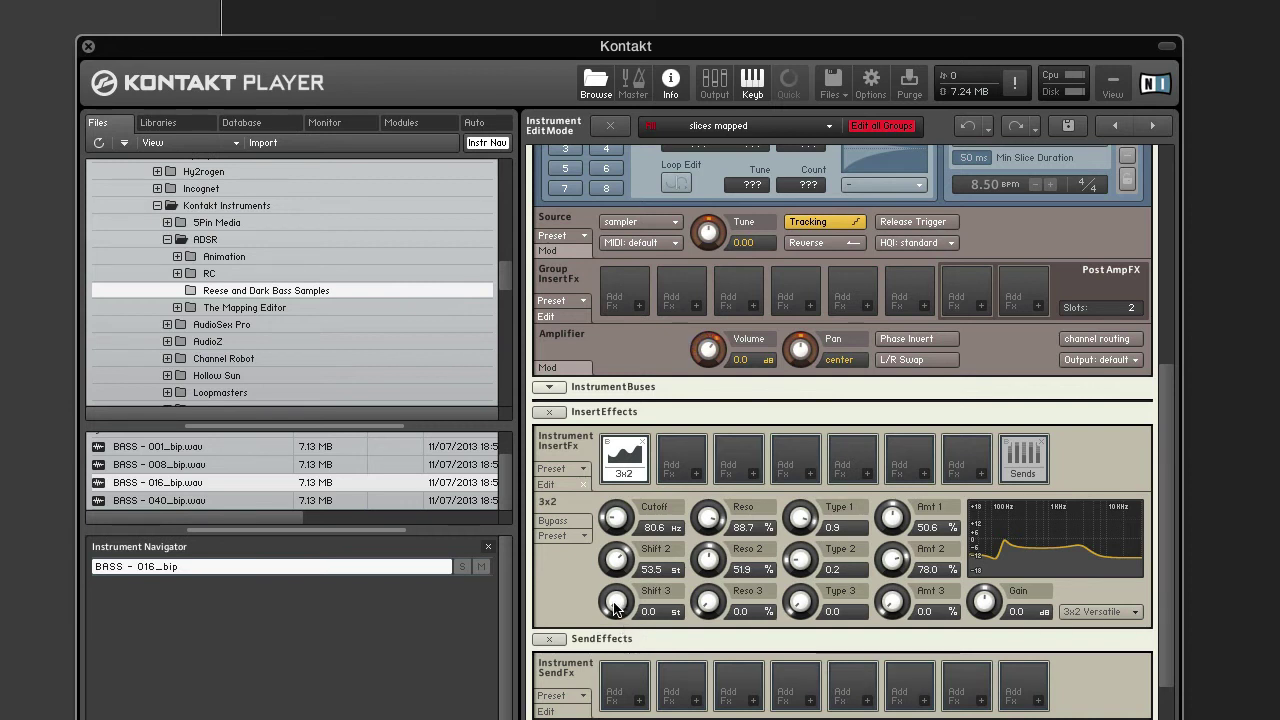
Step: Set the 3x2 filter's third band to Shift 3 37.3 st, Reso 3 90.8%, Type 3 1.0 and Amt 3 90.0%
left_click_drag(614, 612, 590, 505)
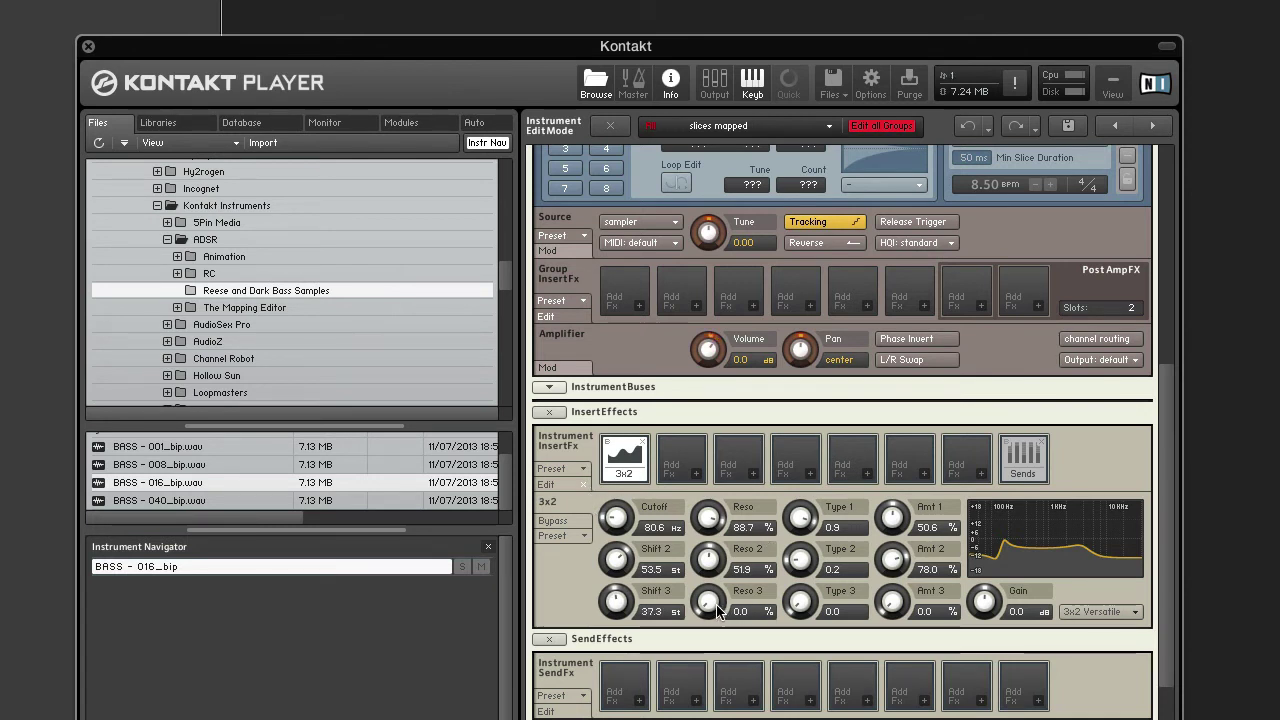
mouse_move(716, 612)
left_mouse_down()
mouse_move(697, 406)
mouse_move(706, 597)
left_mouse_up()
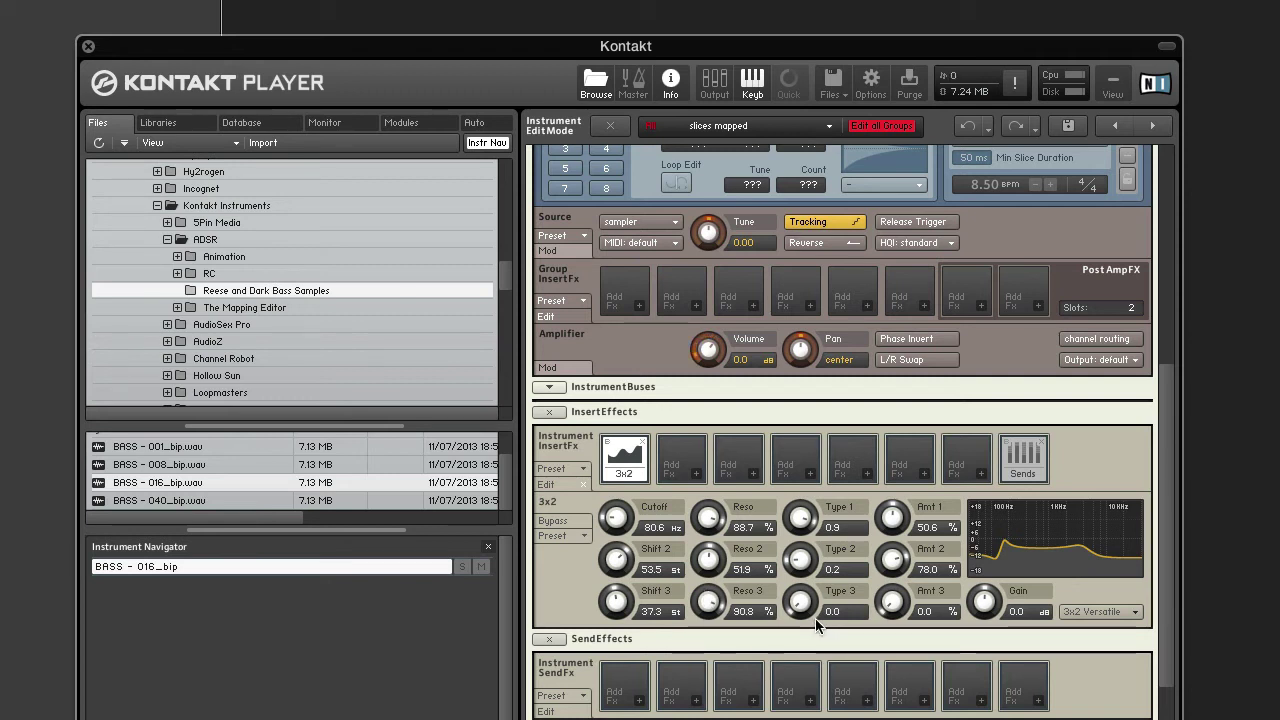
left_click_drag(808, 612, 796, 450)
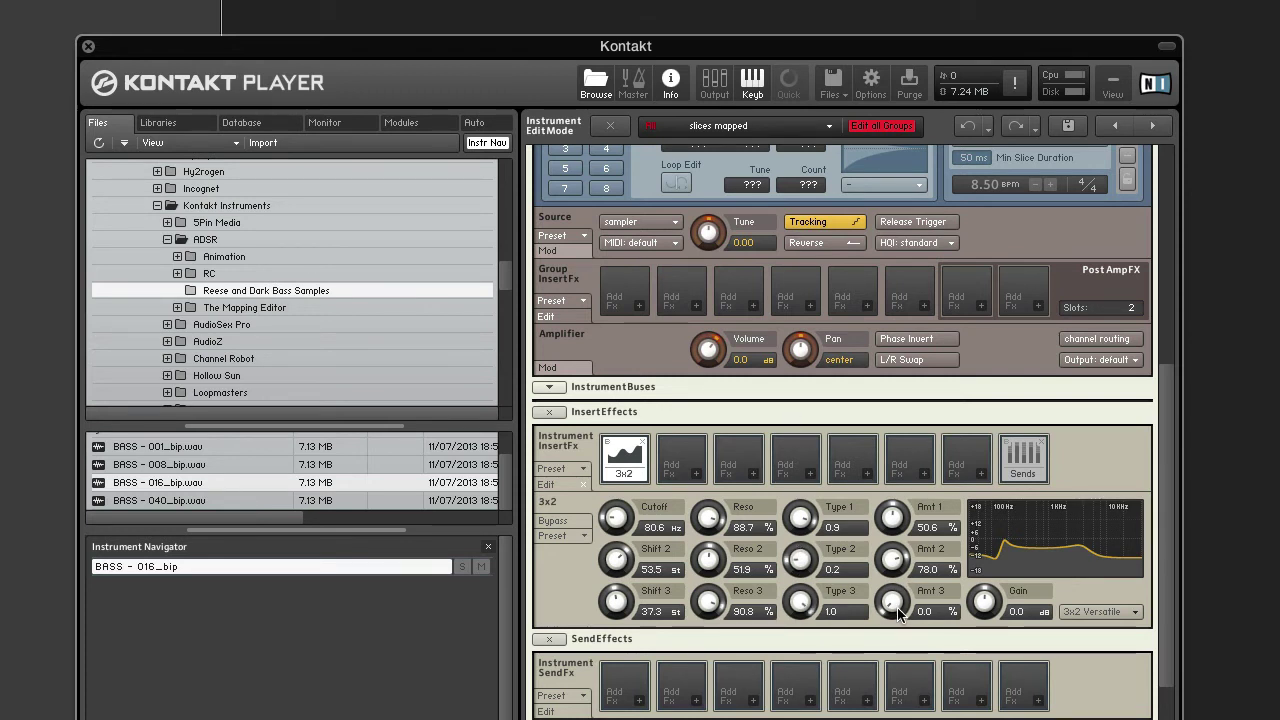
left_click_drag(898, 612, 868, 394)
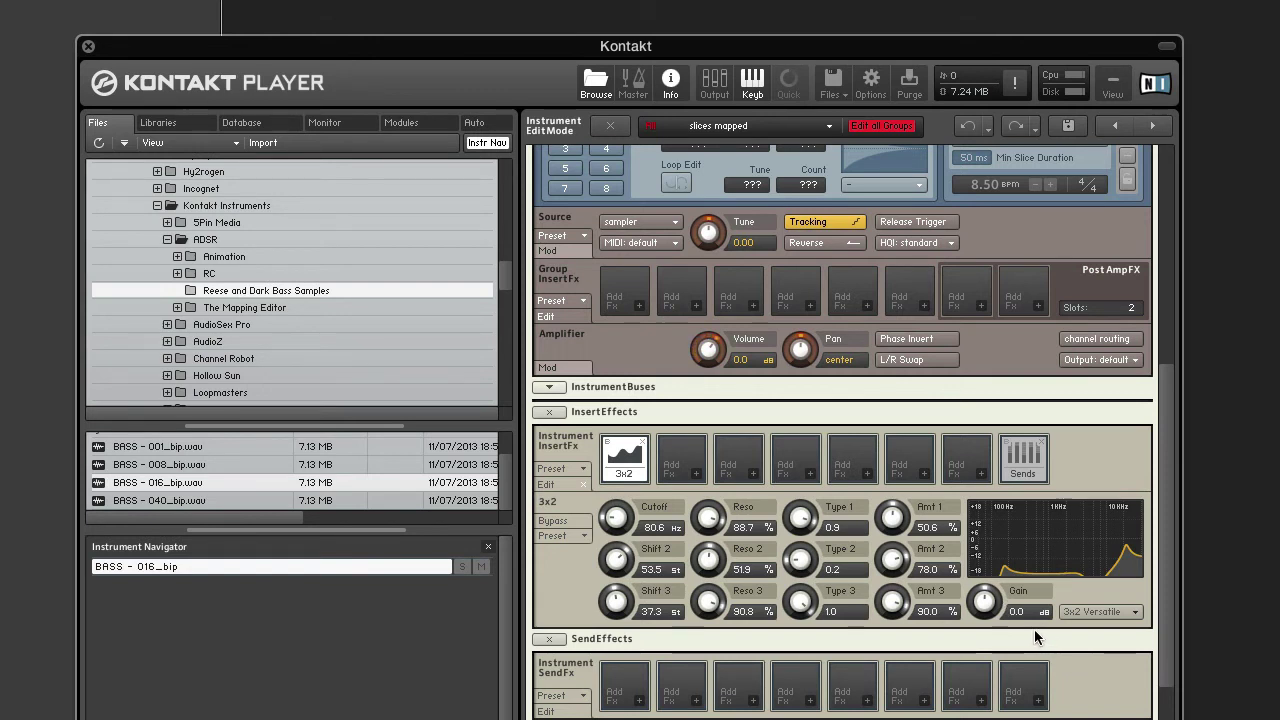
Step: Set the 3x2 filter's Gain to 19.5 dB
left_click_drag(1024, 611, 1124, 690)
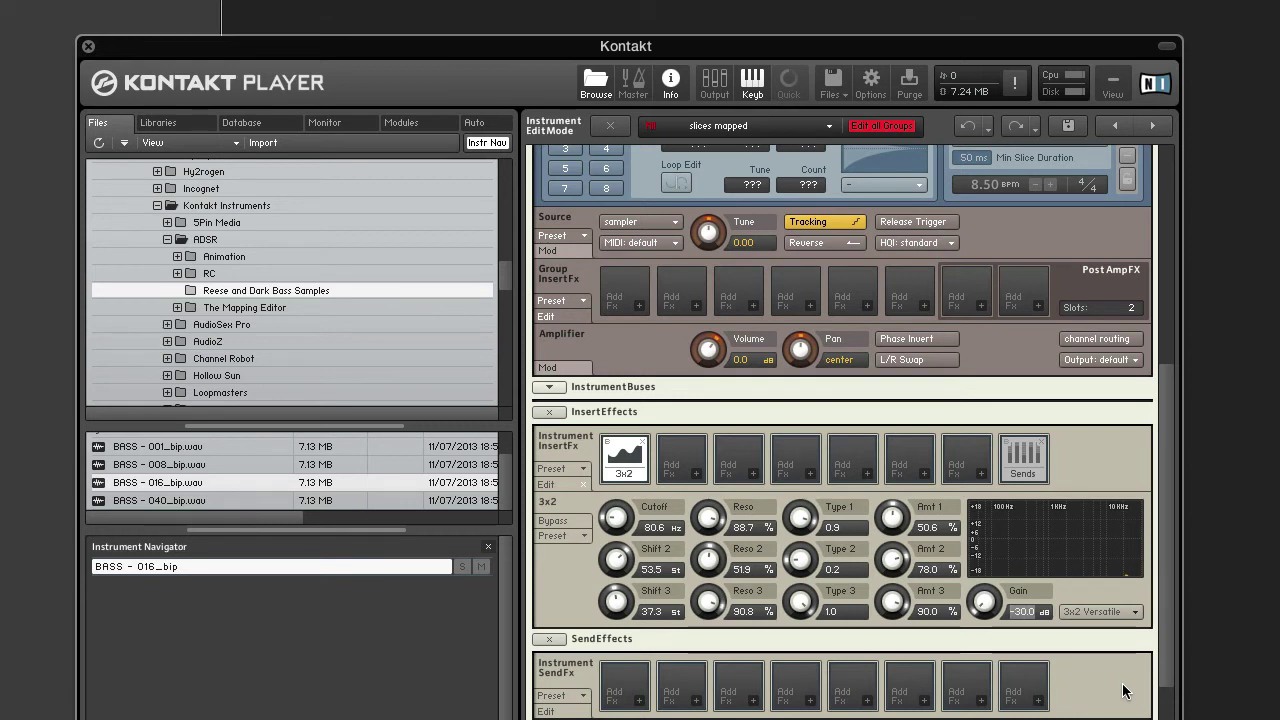
type("19.")
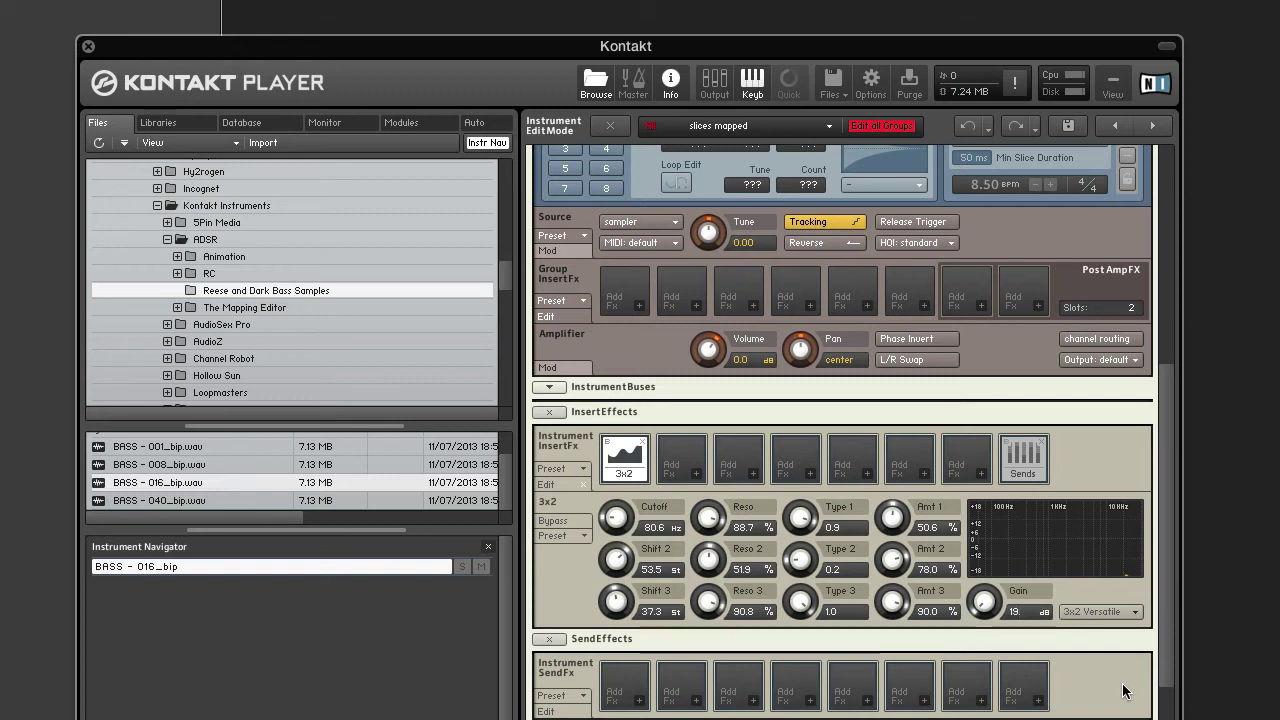
key("Return")
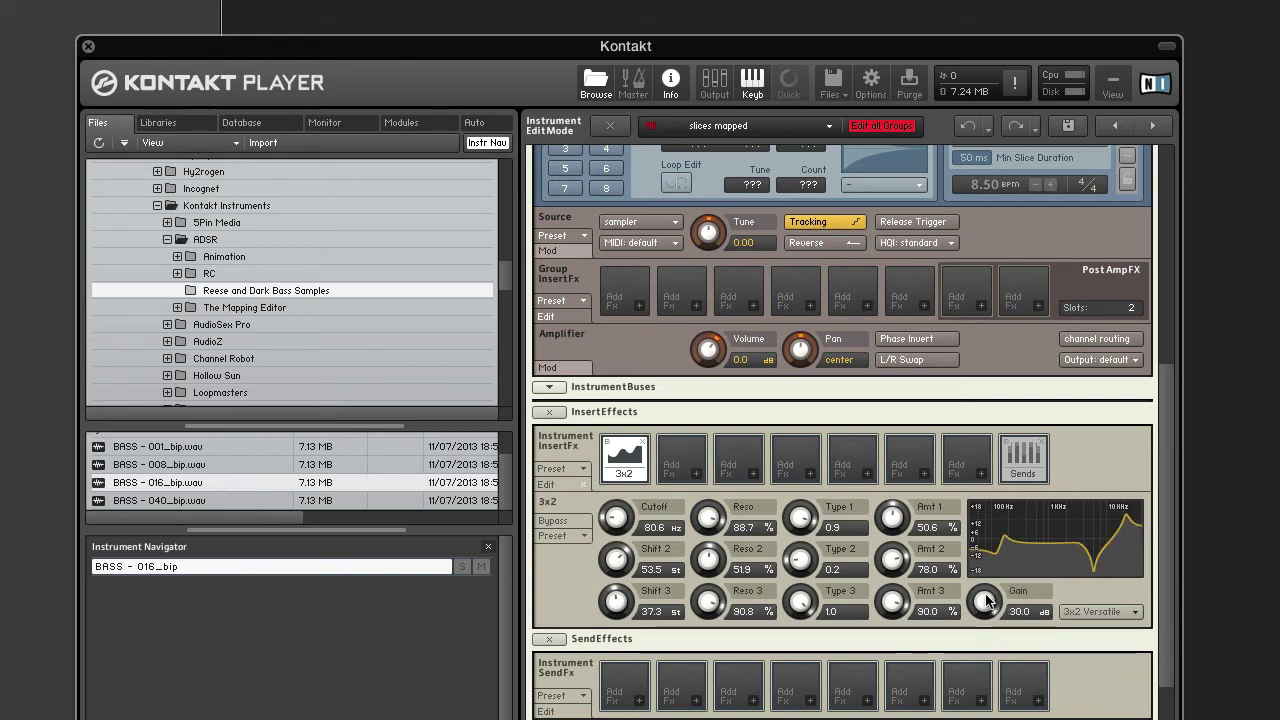
left_click_drag(985, 598, 970, 643)
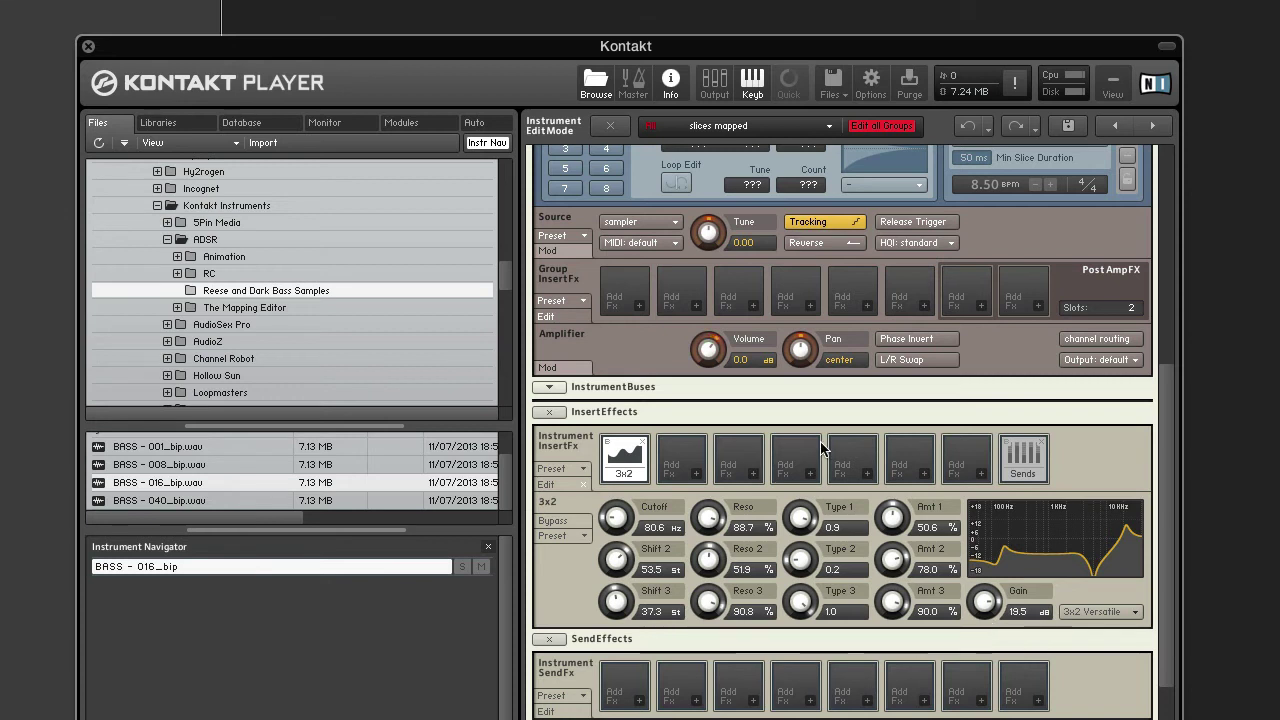
Step: Add a Distortion effect to the second instrument insert slot with Drive 100 and Output 11.3 dB
left_click(697, 474)
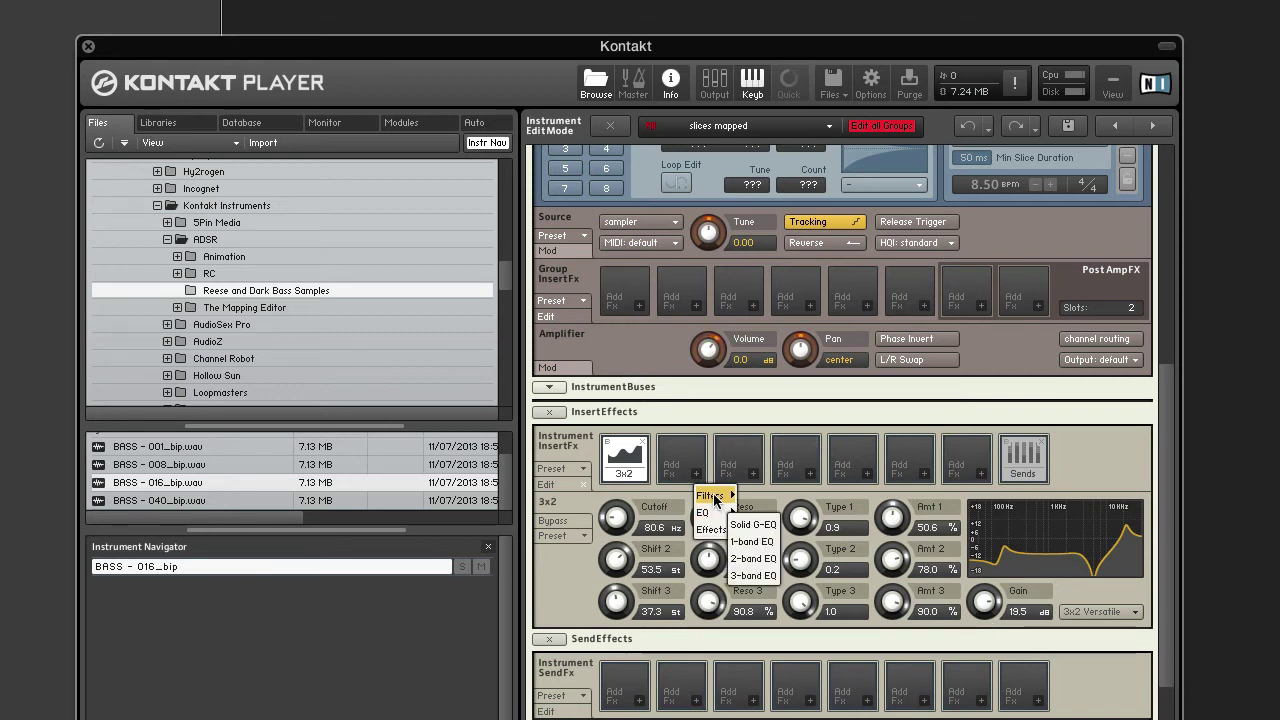
mouse_move(714, 500)
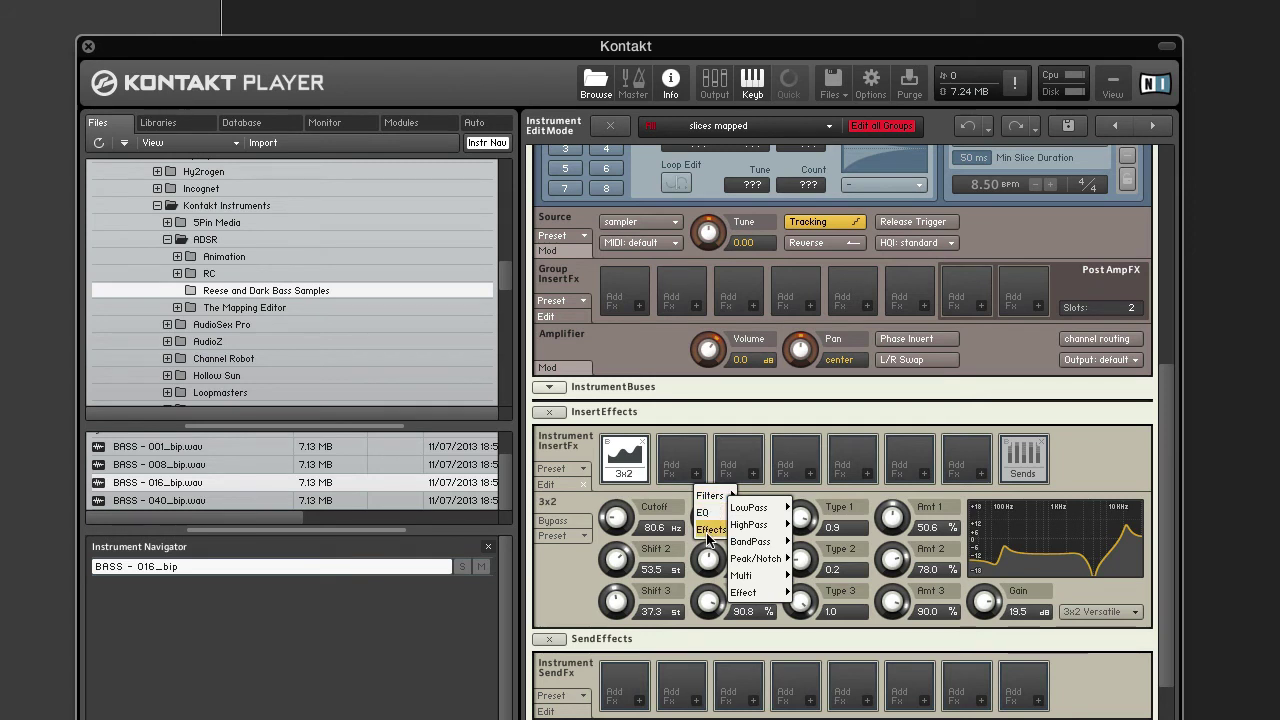
mouse_move(706, 529)
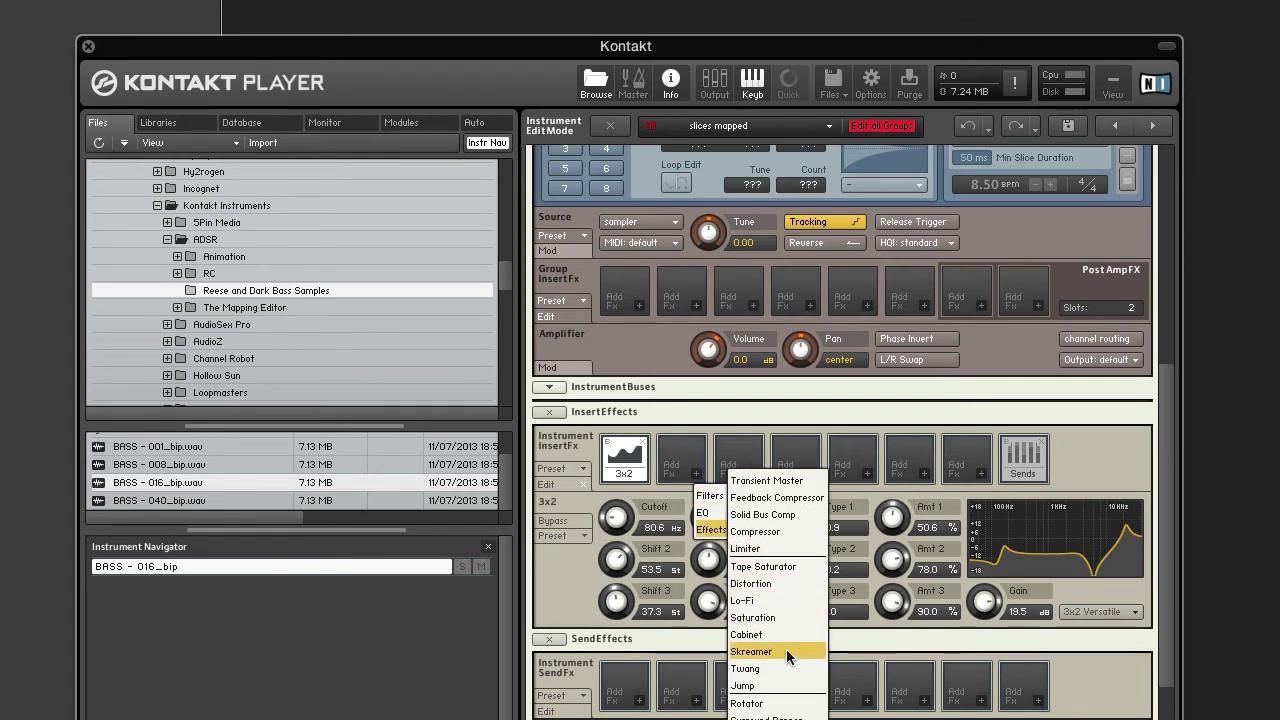
left_click(782, 583)
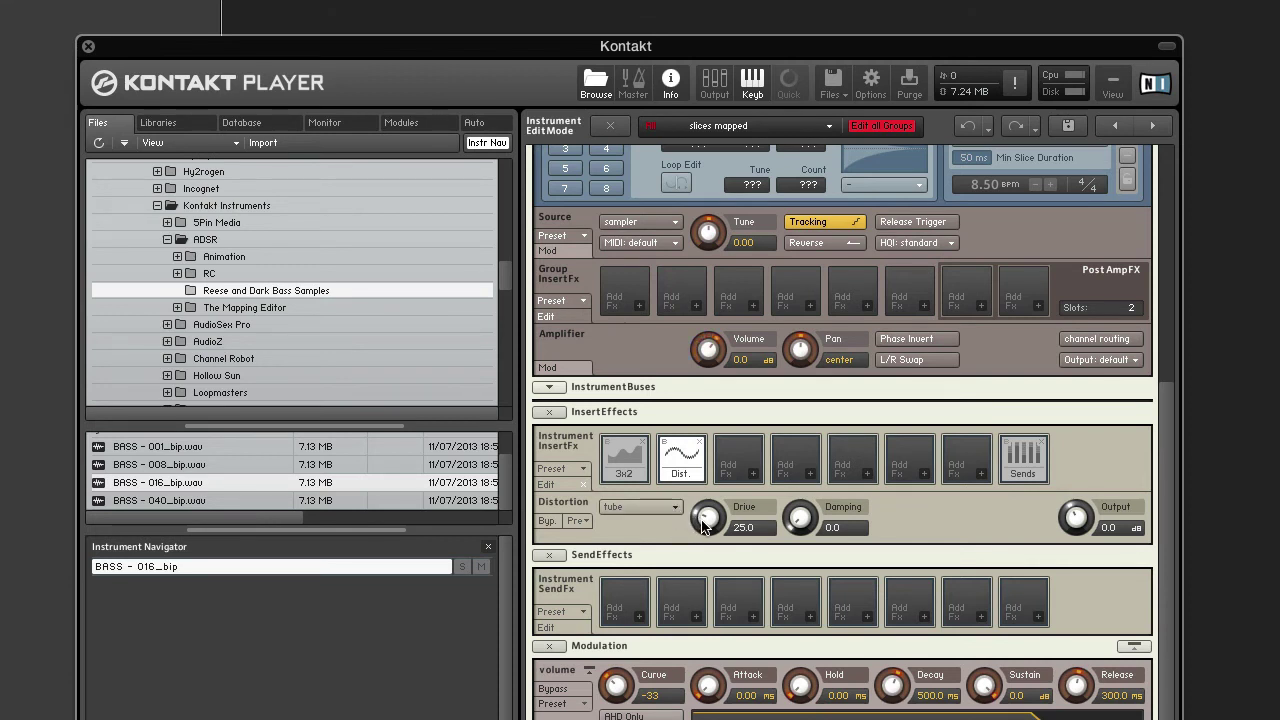
left_click_drag(704, 525, 705, 310)
type("11.3")
key("Return")
Step: Add a Ladder LP2 low-pass filter to the third instrument insert slot with Cutoff 1.2 kHz and Reso 72.9%
left_click(753, 474)
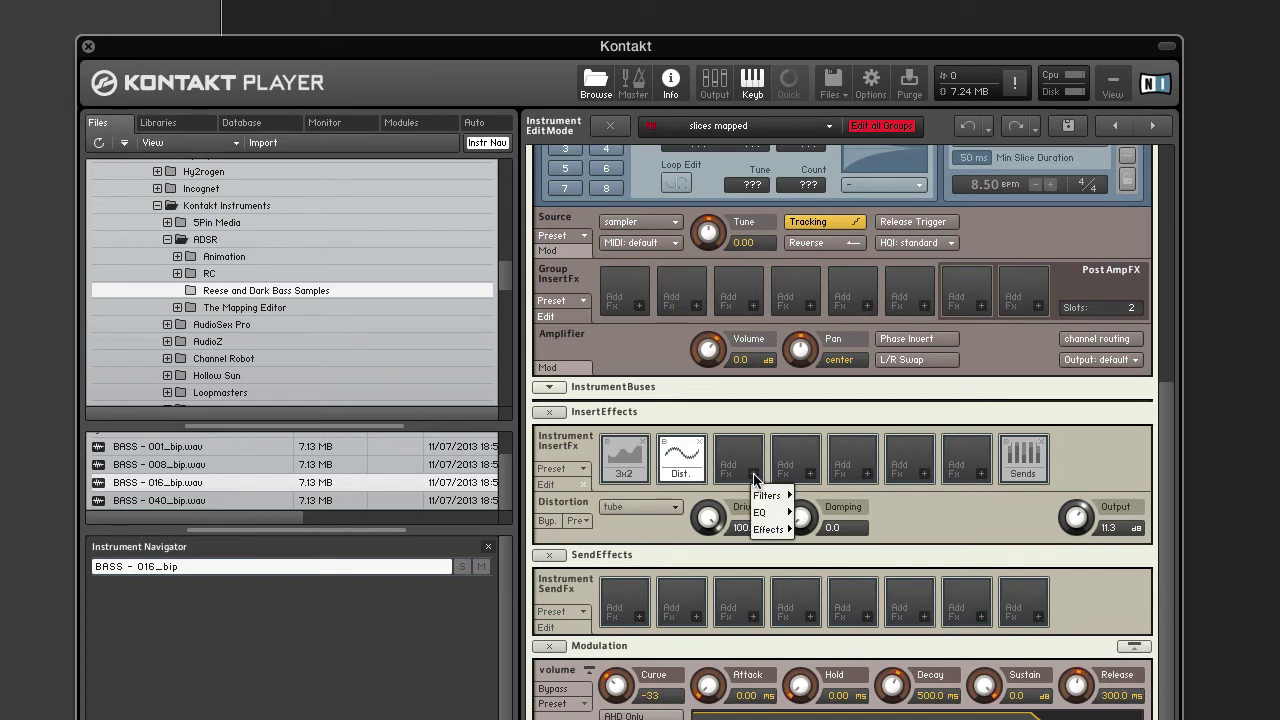
mouse_move(767, 496)
mouse_move(816, 512)
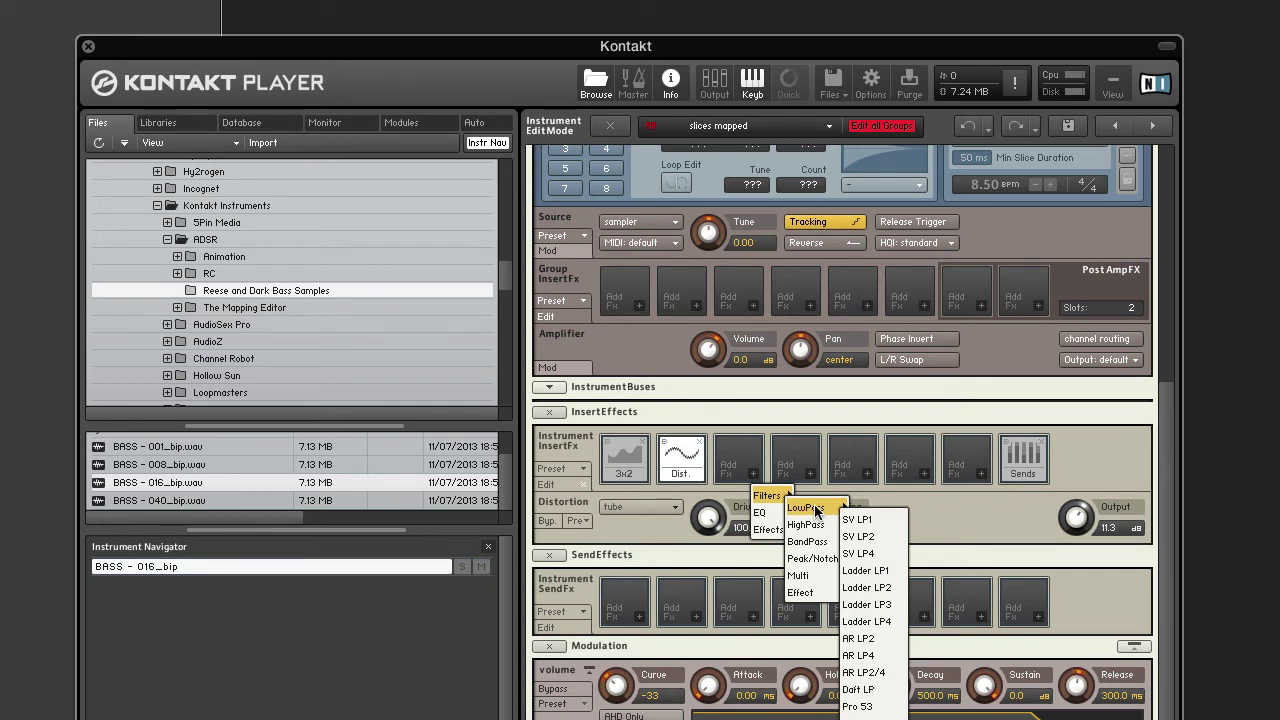
left_click(895, 590)
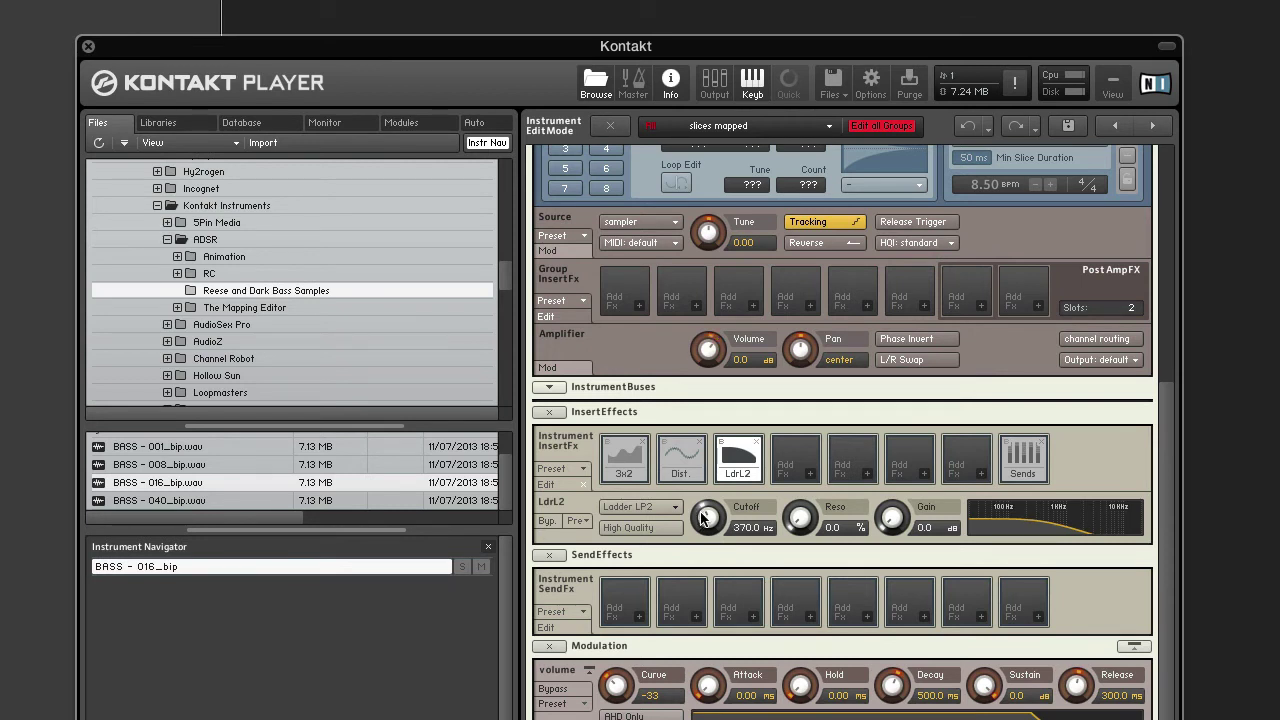
left_click_drag(704, 517, 703, 470)
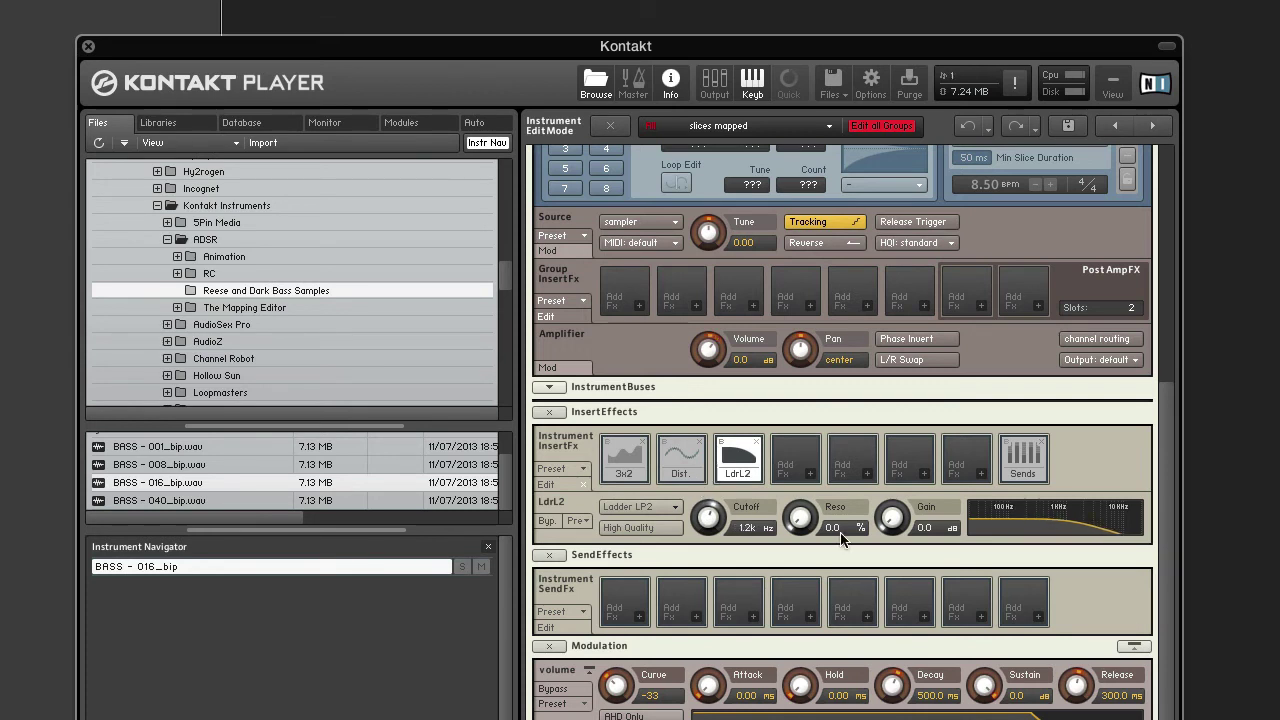
left_click_drag(803, 520, 791, 355)
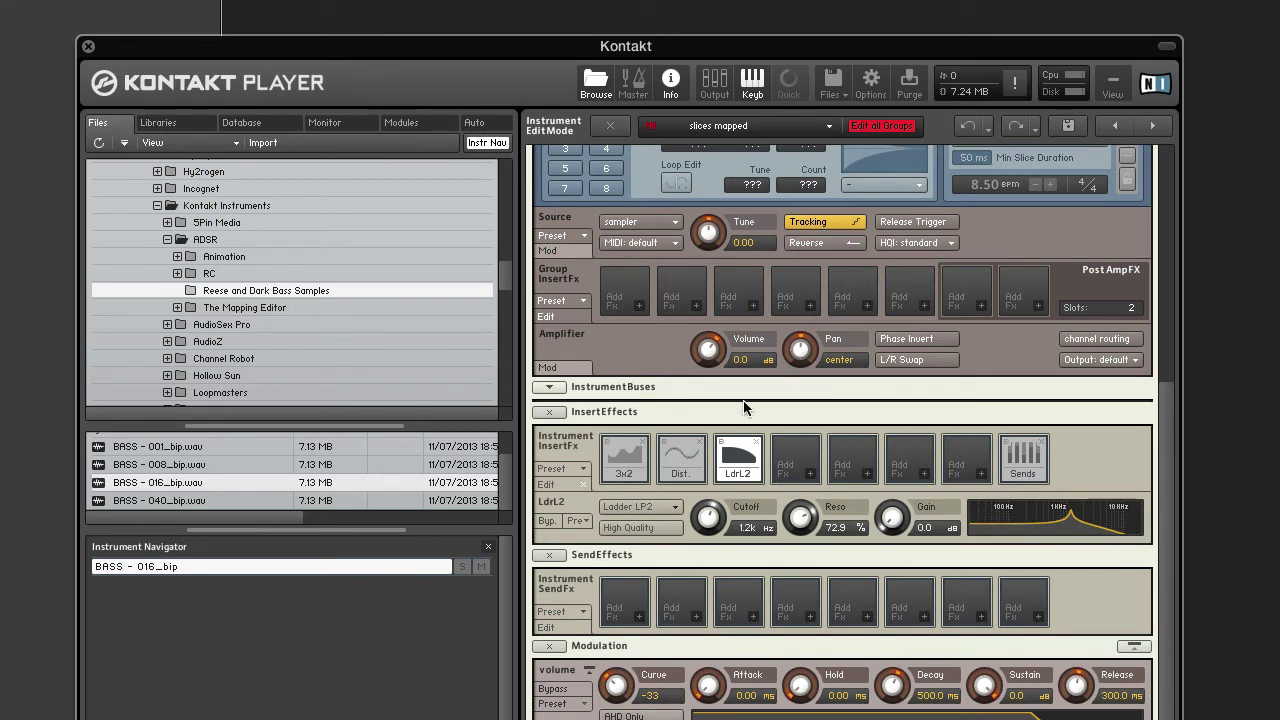
Step: Change the third insert slot's filter type to Legacy LP2
left_click(666, 507)
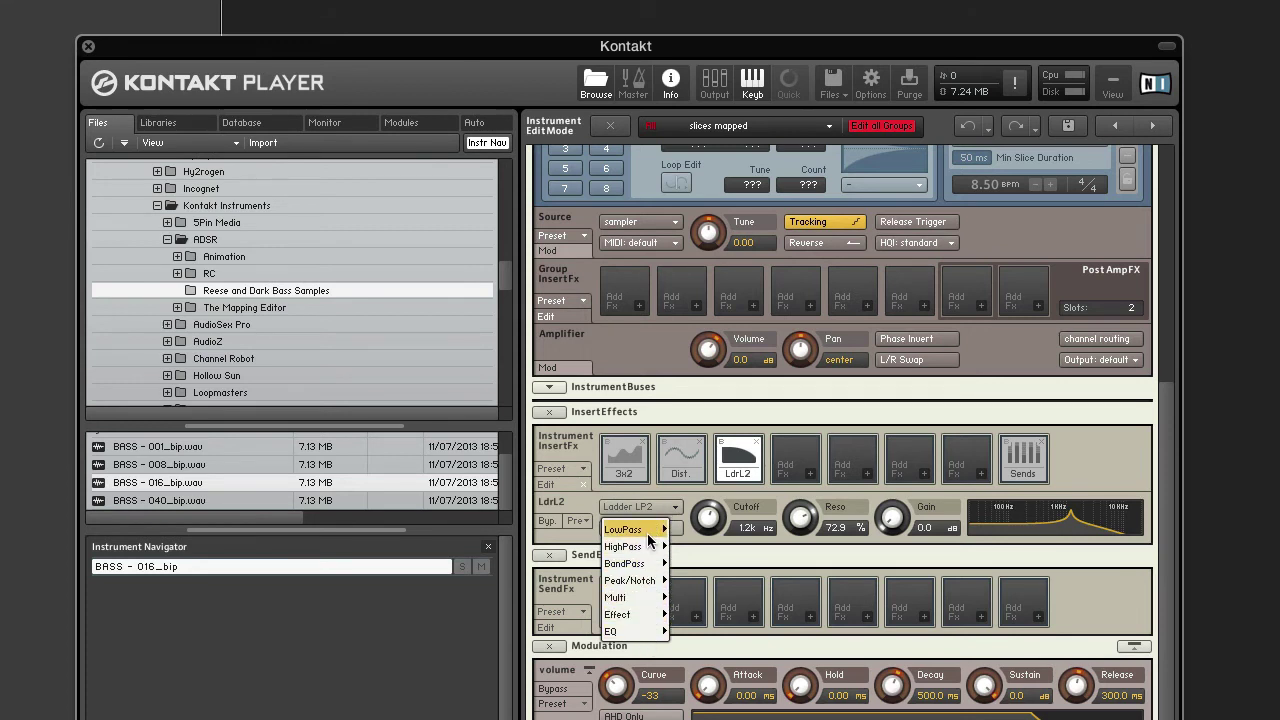
mouse_move(647, 533)
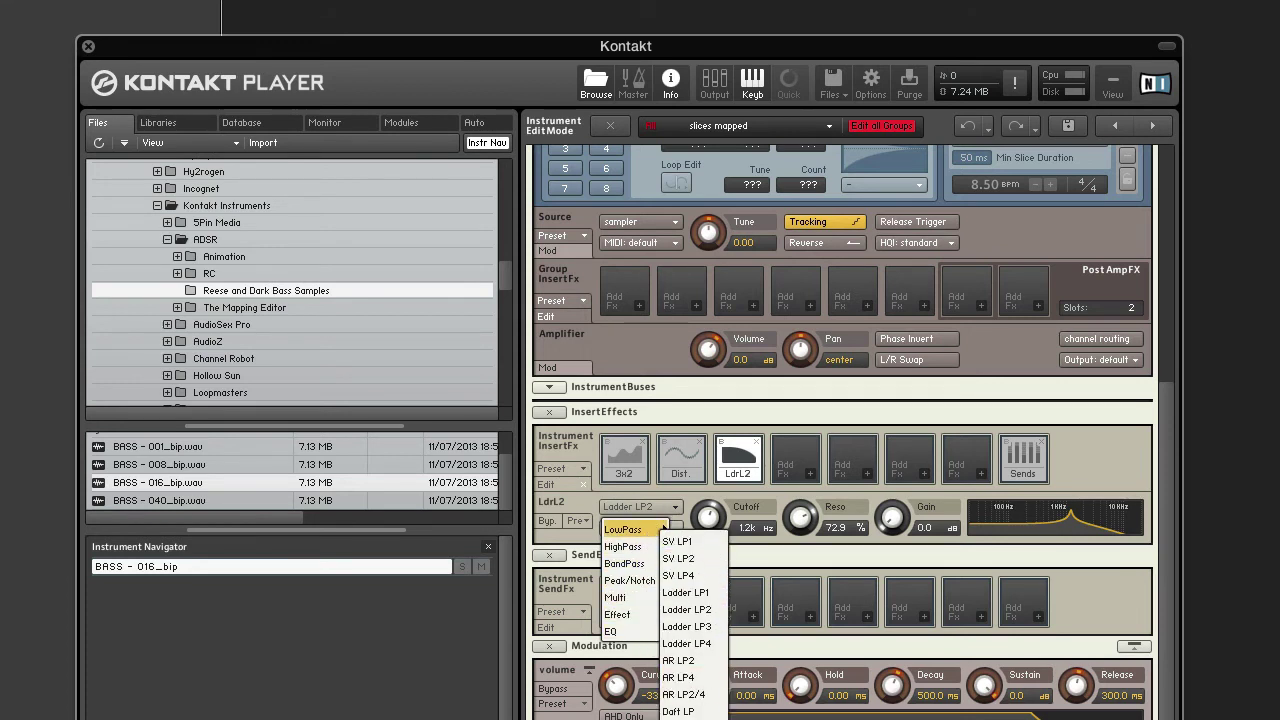
left_click(690, 716)
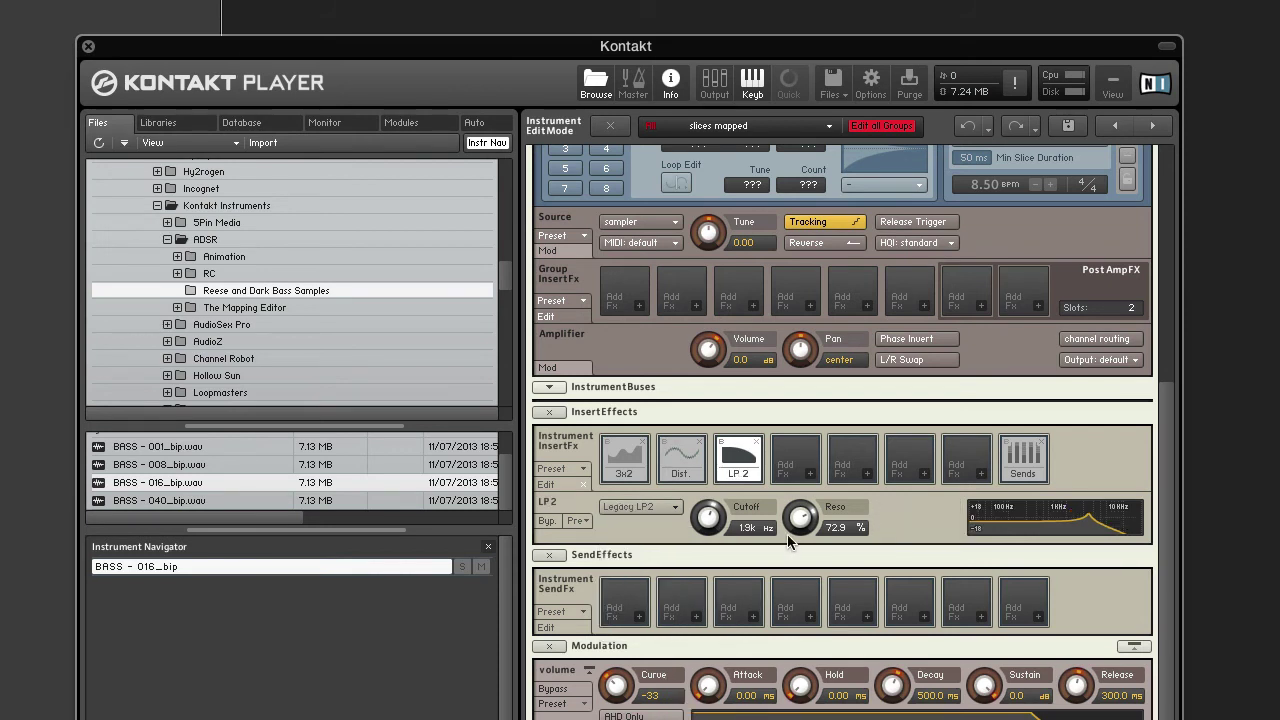
Step: Try the Legacy LP1 type on the third insert filter and return it to Legacy LP2
left_click(671, 505)
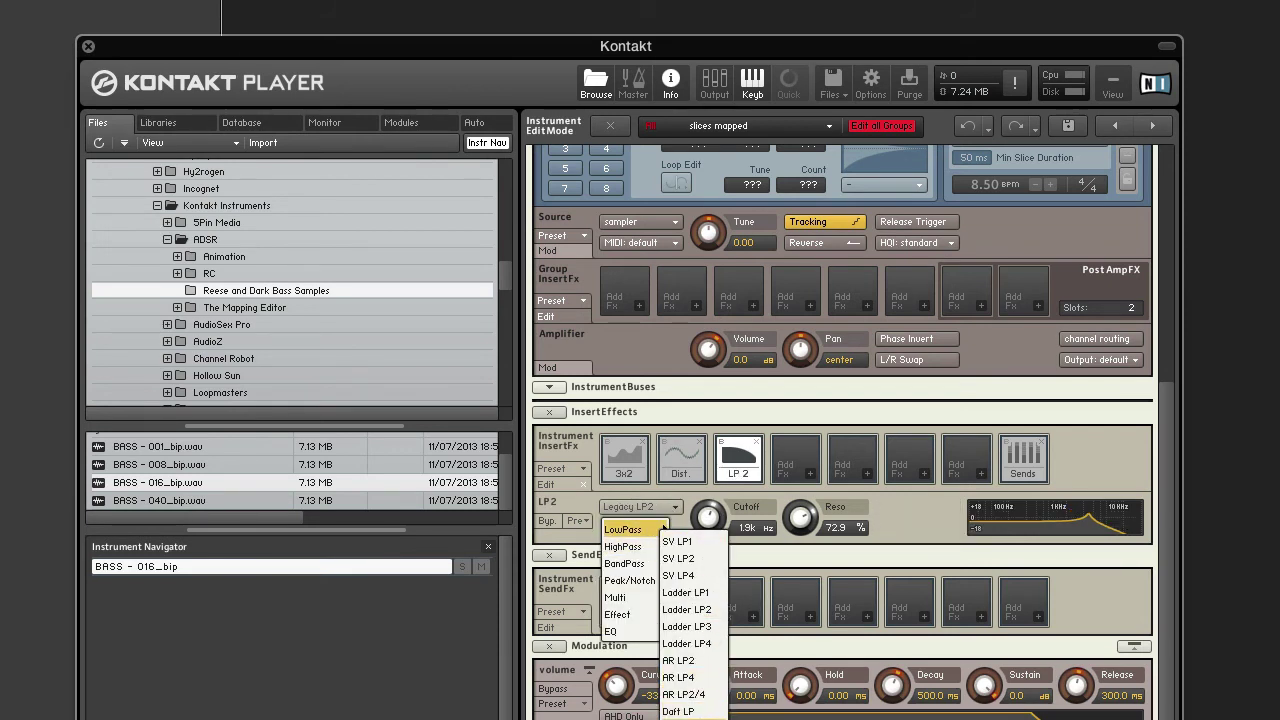
left_click(679, 533)
left_click(670, 505)
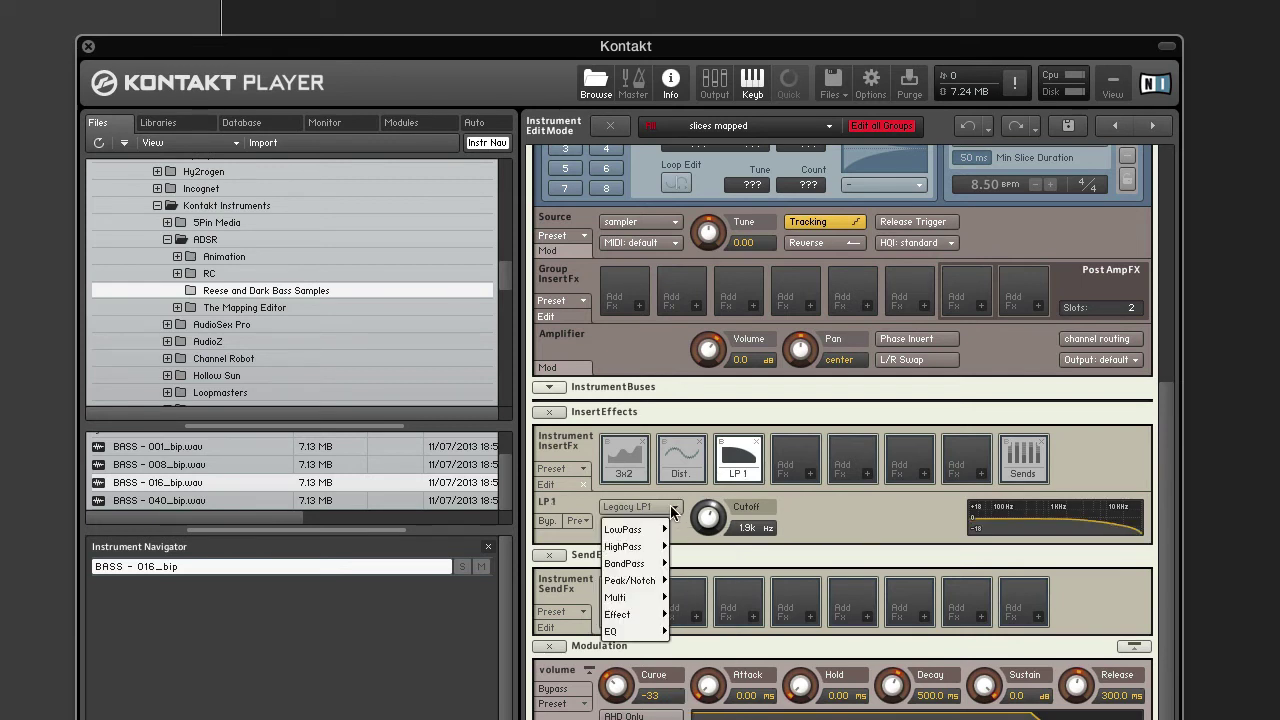
mouse_move(646, 556)
mouse_move(640, 530)
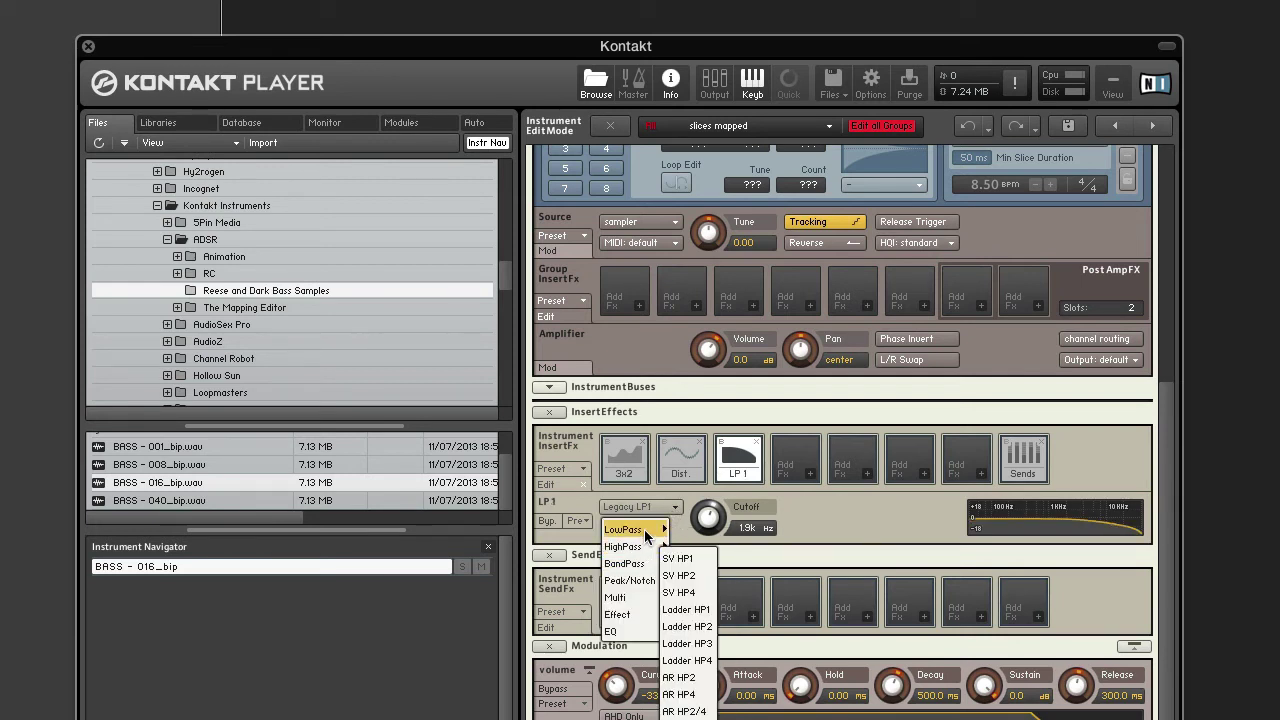
left_click(680, 535)
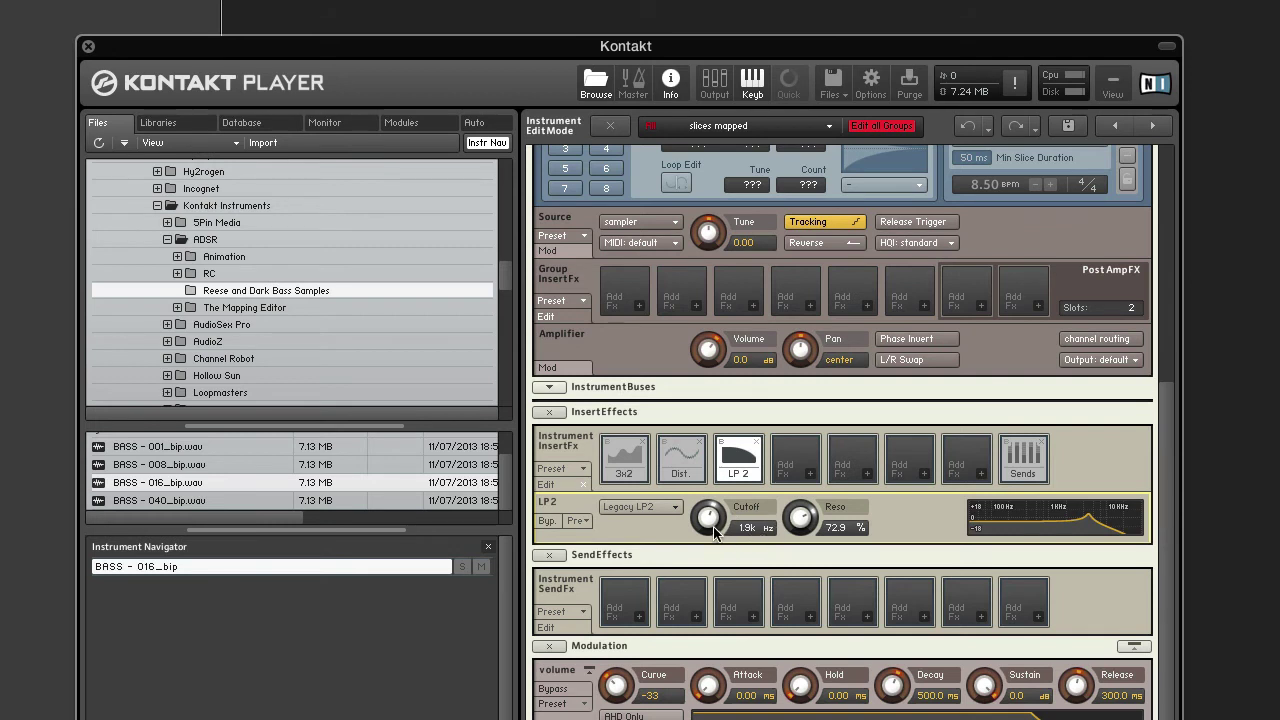
Step: Set the Legacy LP2 filter's Cutoff to 1.2 kHz
scroll(705, 527, "down", 4)
scroll(705, 527, "down", 2)
scroll(705, 527, "down", 1)
scroll(705, 528, "down", 2)
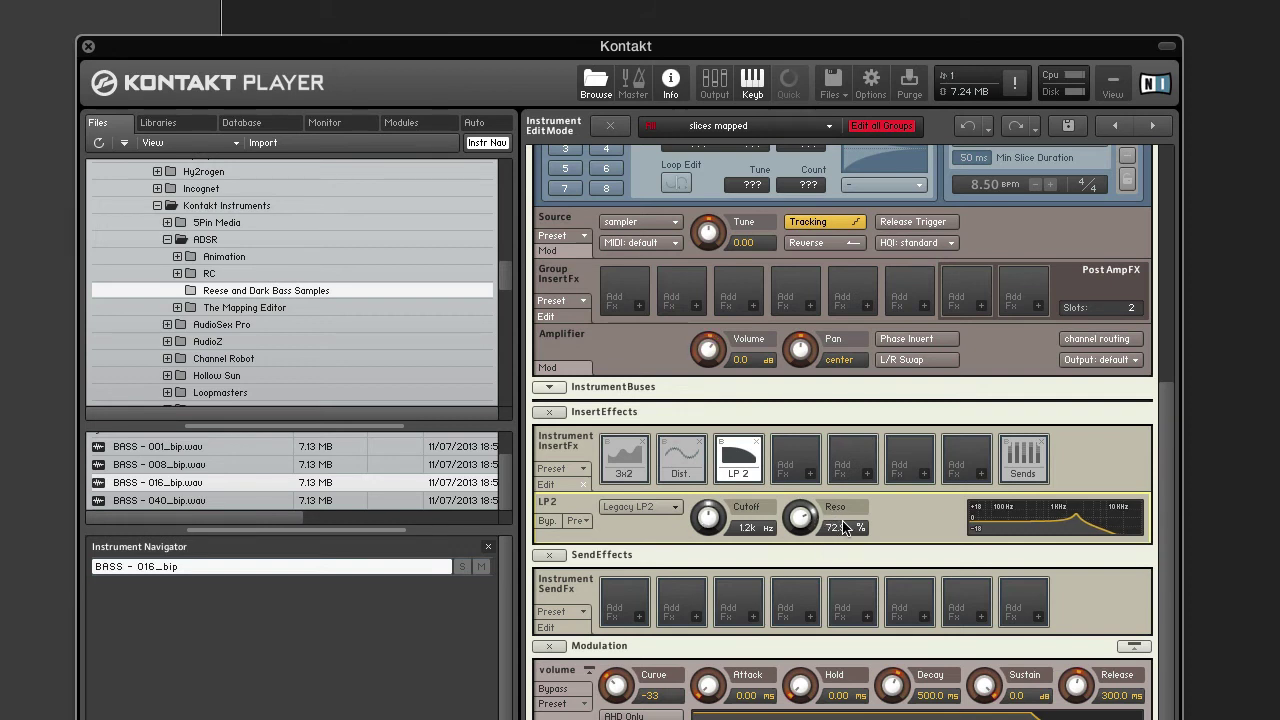
Step: Add a stereo enhancer to the fourth instrument insert slot with Spread 100.0 and Output -3.8 dB
left_click(808, 470)
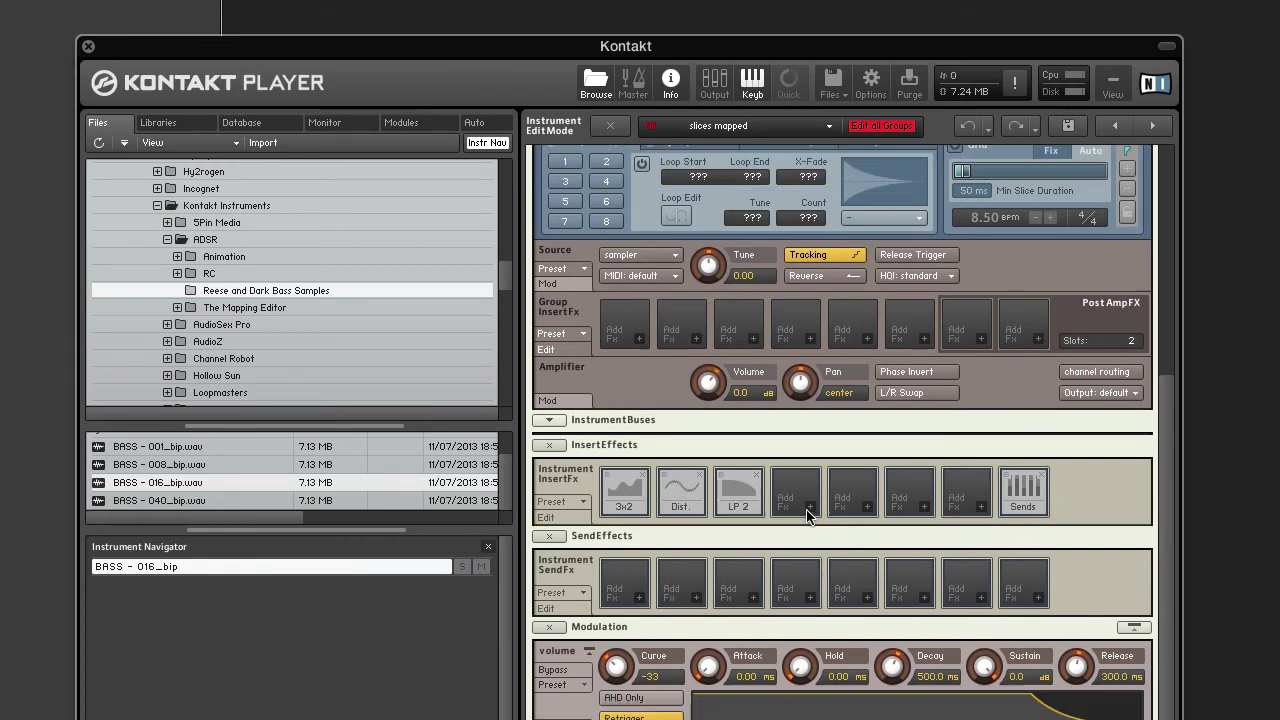
left_click(810, 507)
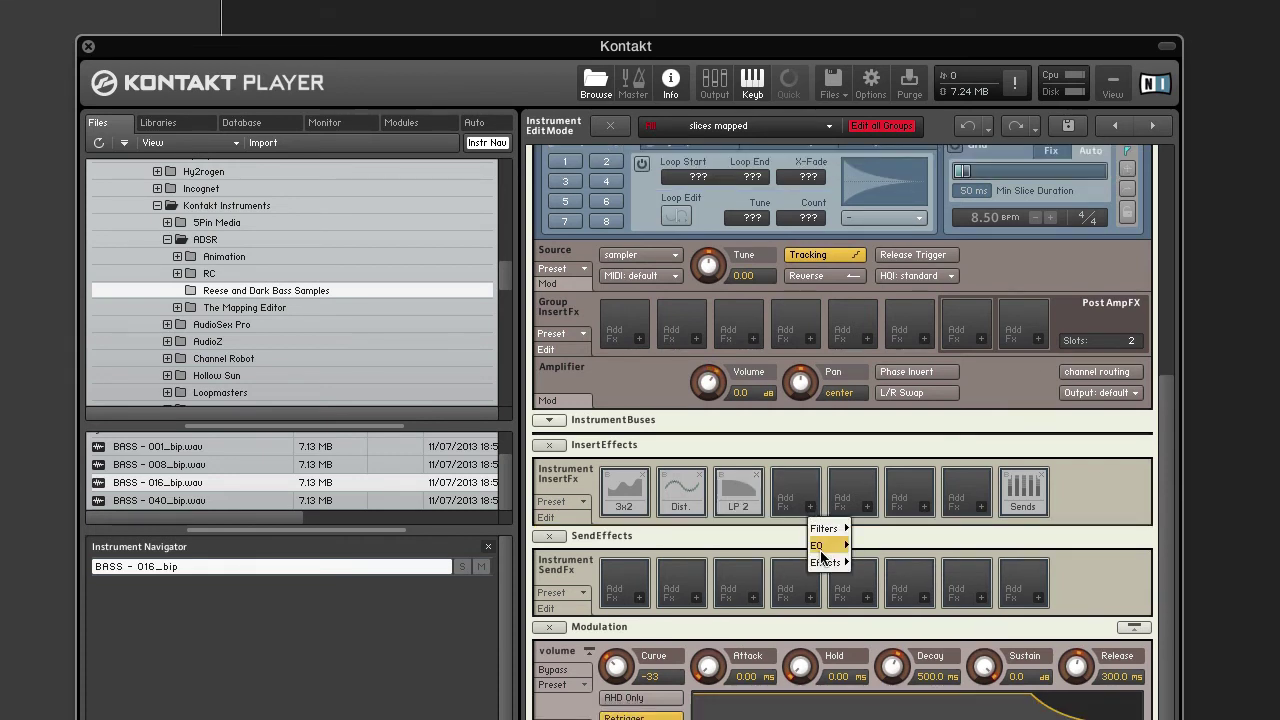
mouse_move(826, 562)
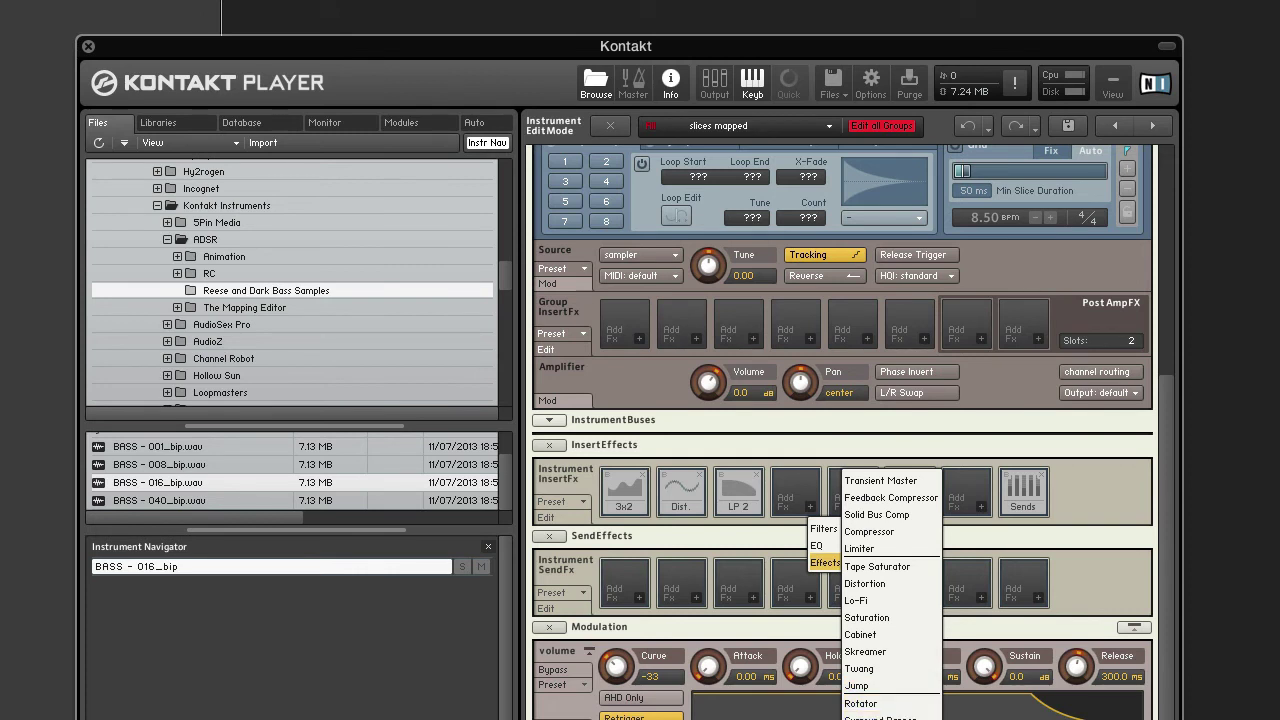
left_click(866, 718)
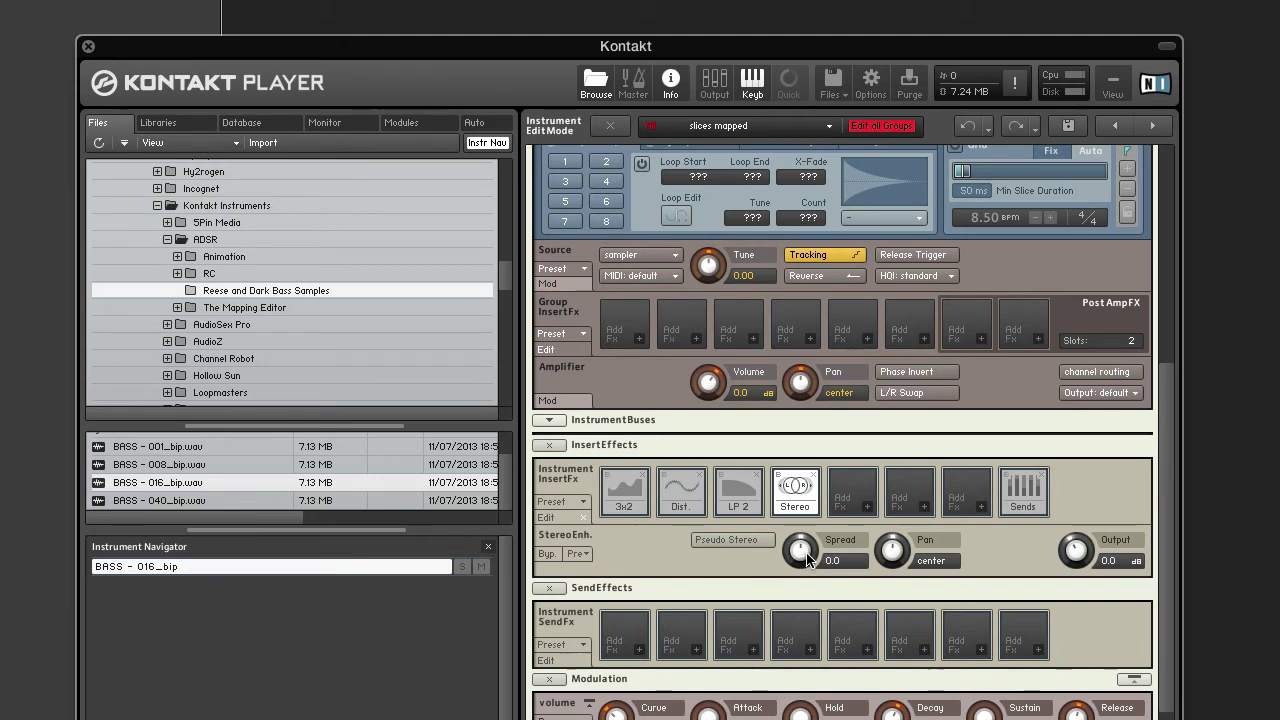
left_click_drag(808, 560, 812, 434)
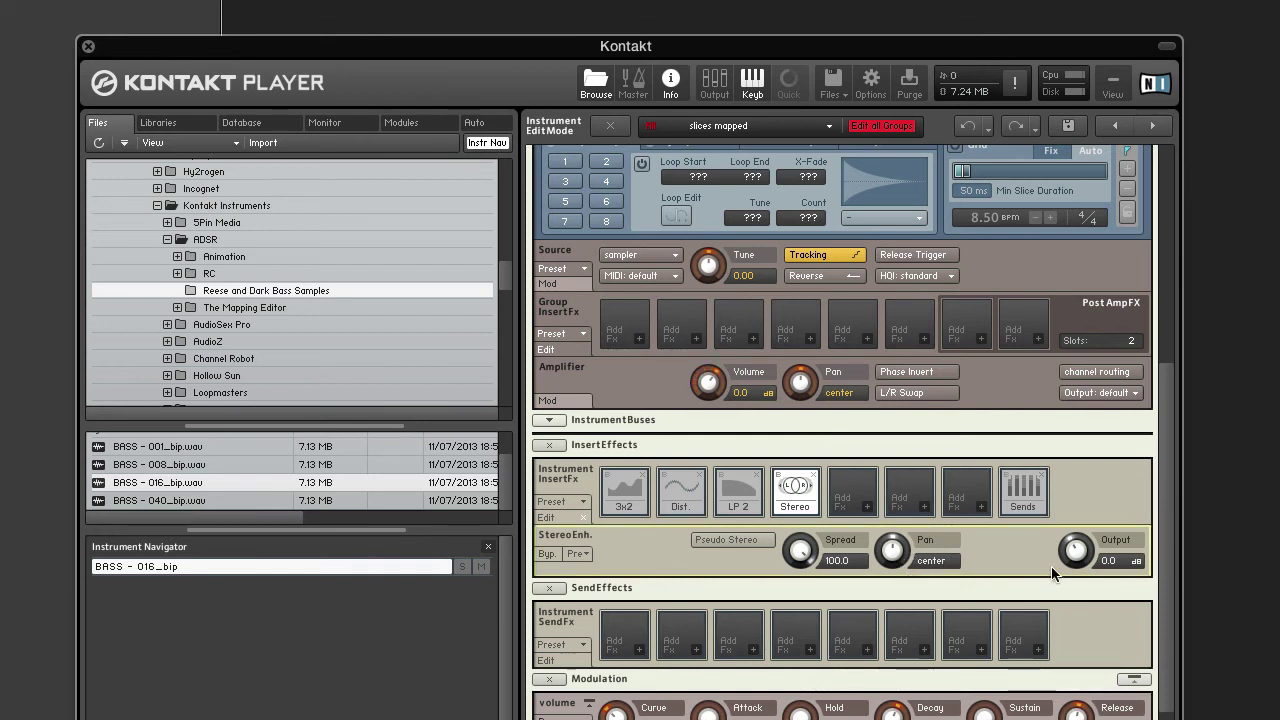
scroll(1109, 564, "down", 1)
scroll(1109, 564, "down", 2)
Step: Add a Phaser to the fifth instrument insert slot and set its feedback to 75.6%
left_click(866, 506)
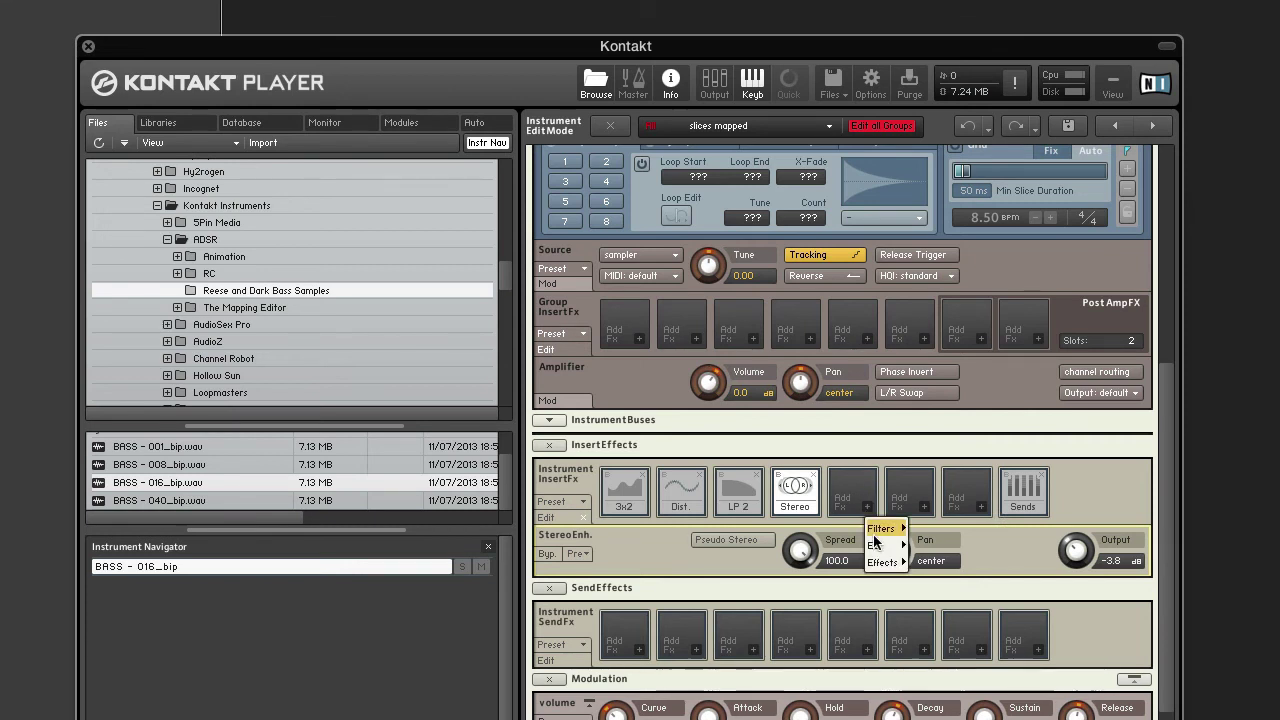
mouse_move(880, 562)
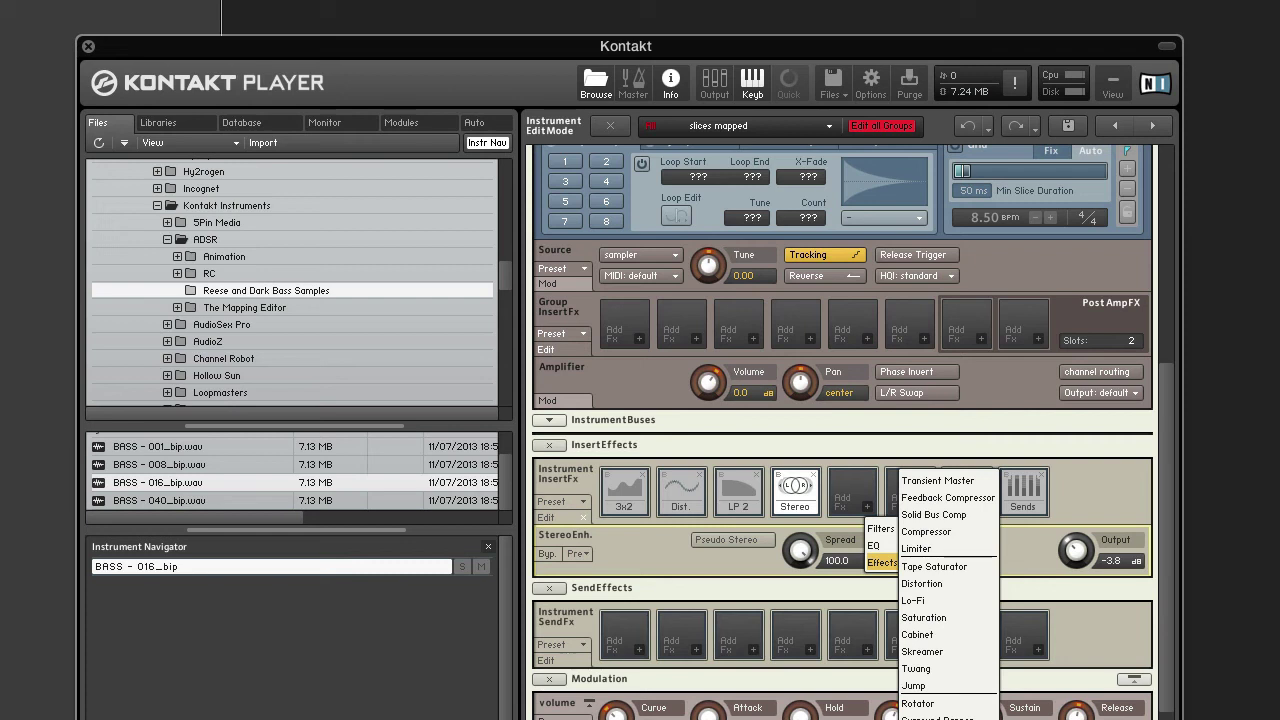
left_click(918, 712)
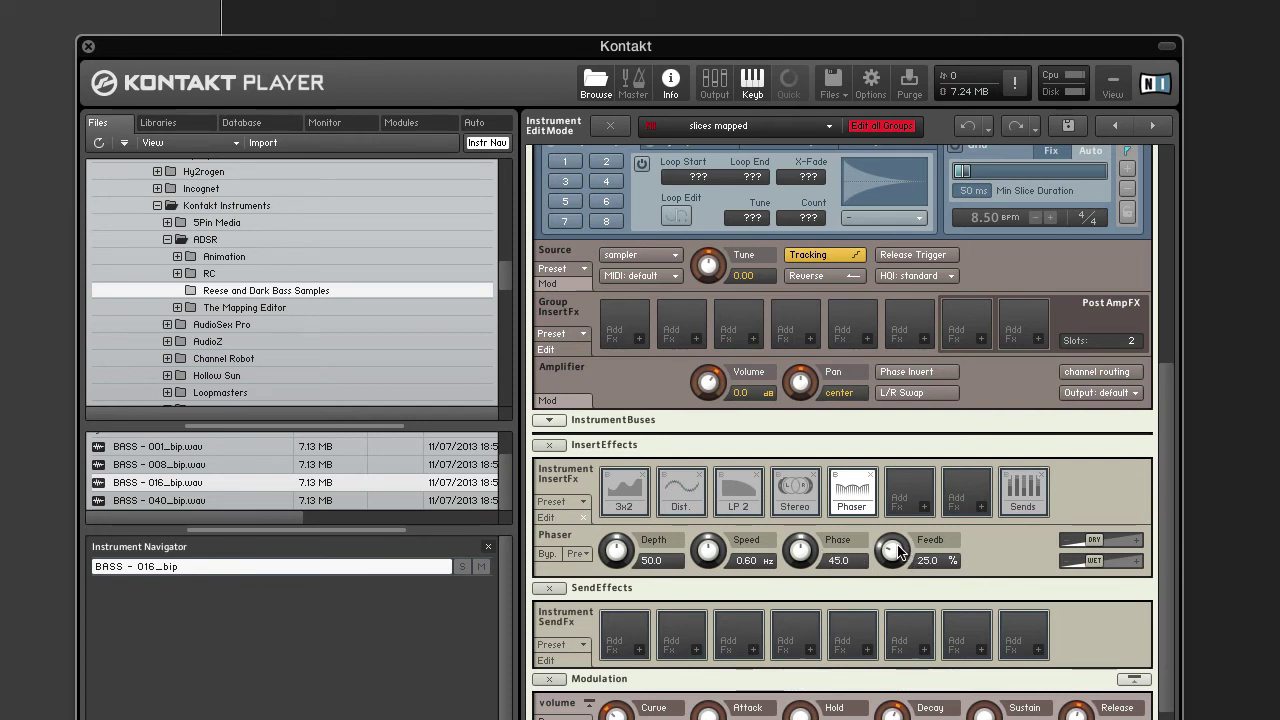
left_click_drag(898, 552, 907, 432)
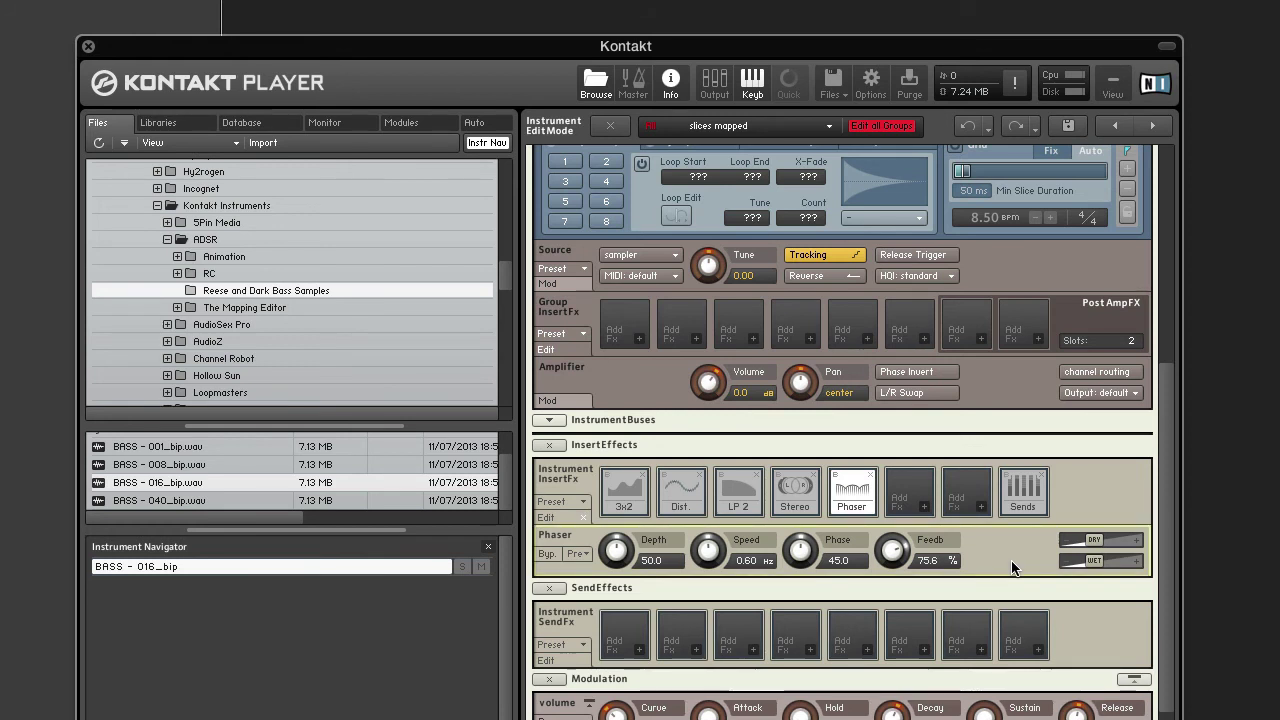
Step: Add a 3-band EQ to the sixth instrument insert slot with band 1 at 222.3 Hz, bandwidth 2.0 and gain 3.2 dB
left_click(922, 507)
mouse_move(950, 545)
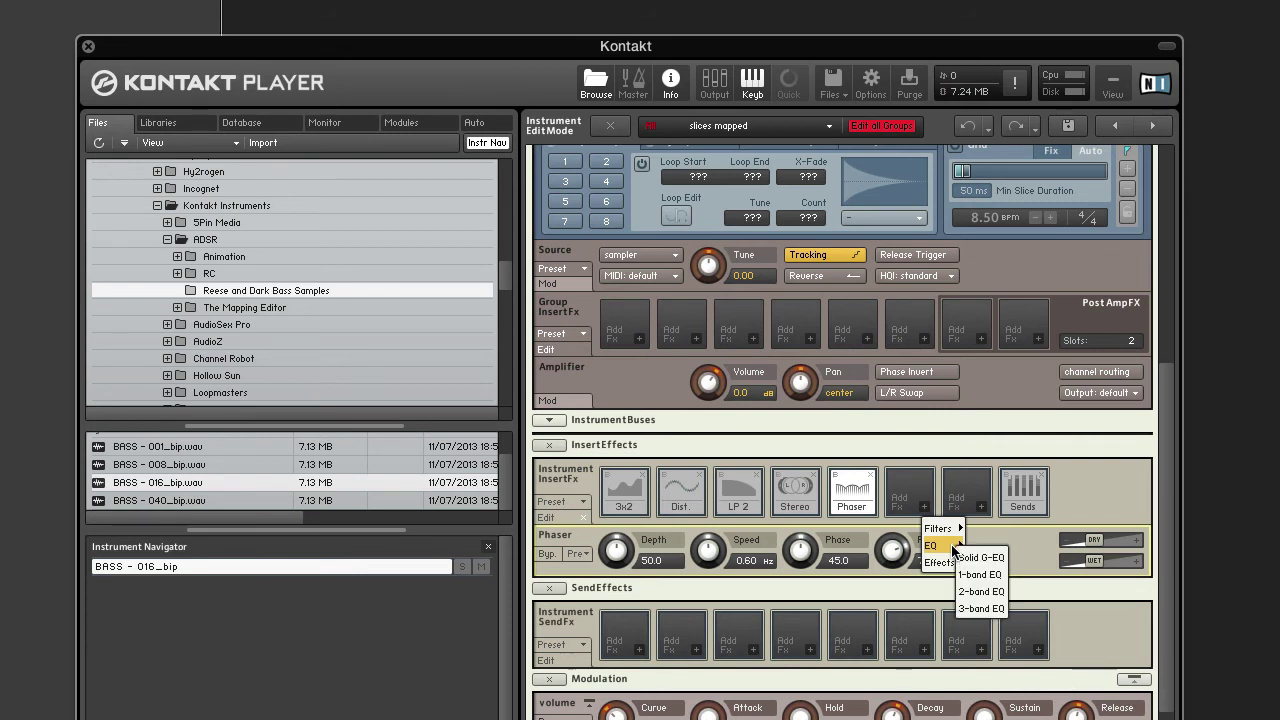
left_click(998, 609)
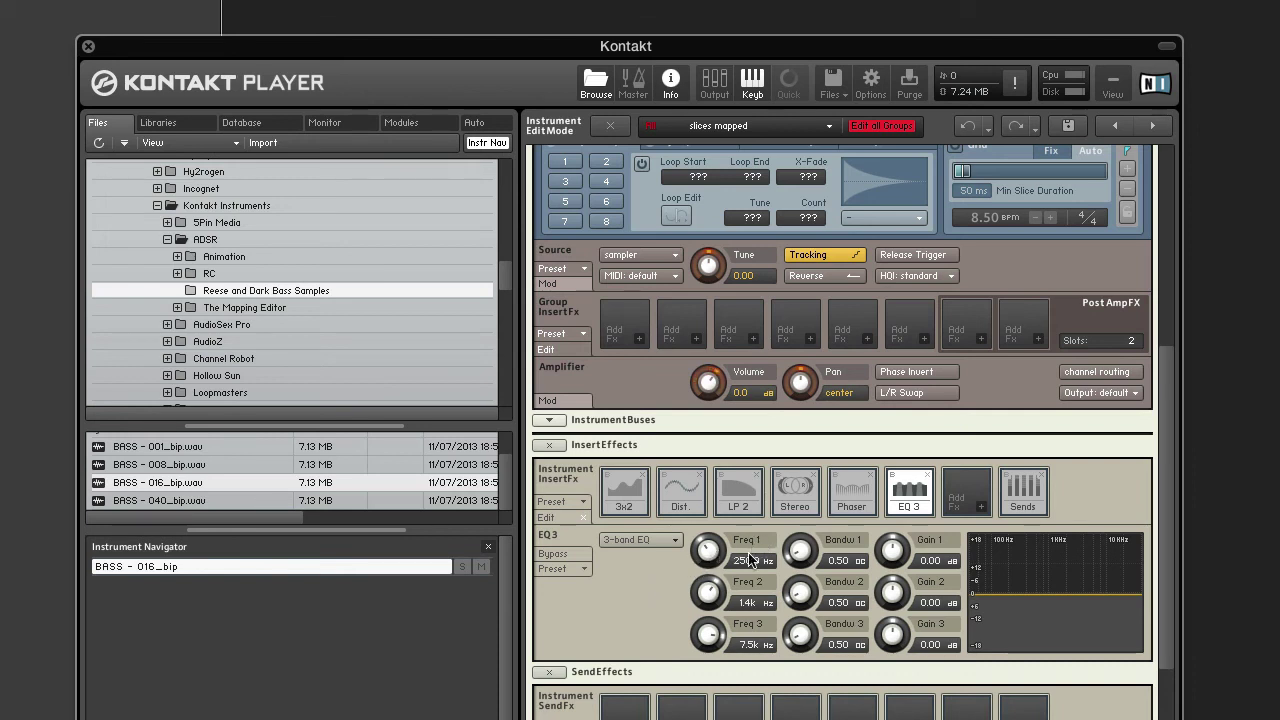
left_click_drag(709, 551, 710, 558)
left_click_drag(806, 552, 790, 427)
type("3.2")
key("Return")
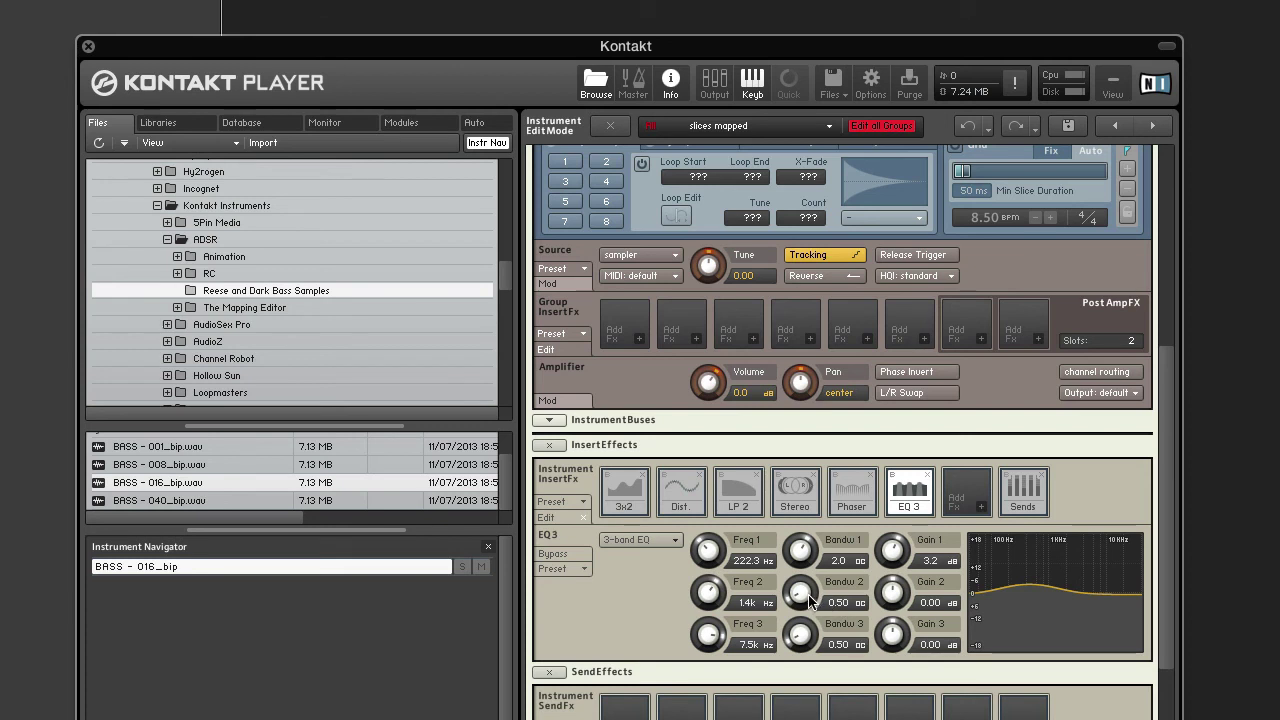
Step: Set the EQ's second band to bandwidth 2.3 and gain -3.2 dB, and the third band's gain to -8.8 dB
left_click_drag(809, 595, 811, 542)
left_click_drag(804, 598, 800, 548)
type("3")
key("Return")
left_click_drag(896, 594, 894, 615)
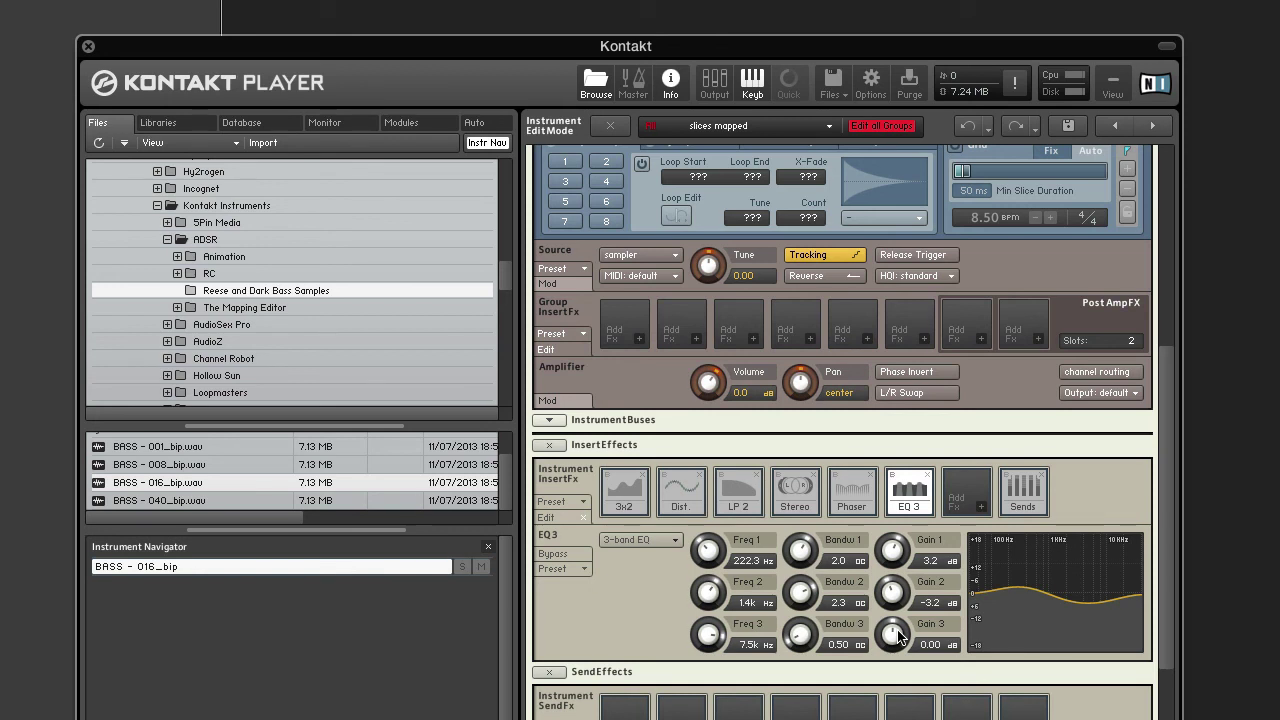
mouse_move(898, 638)
left_mouse_down()
mouse_move(894, 687)
mouse_move(891, 636)
mouse_move(893, 648)
left_mouse_up()
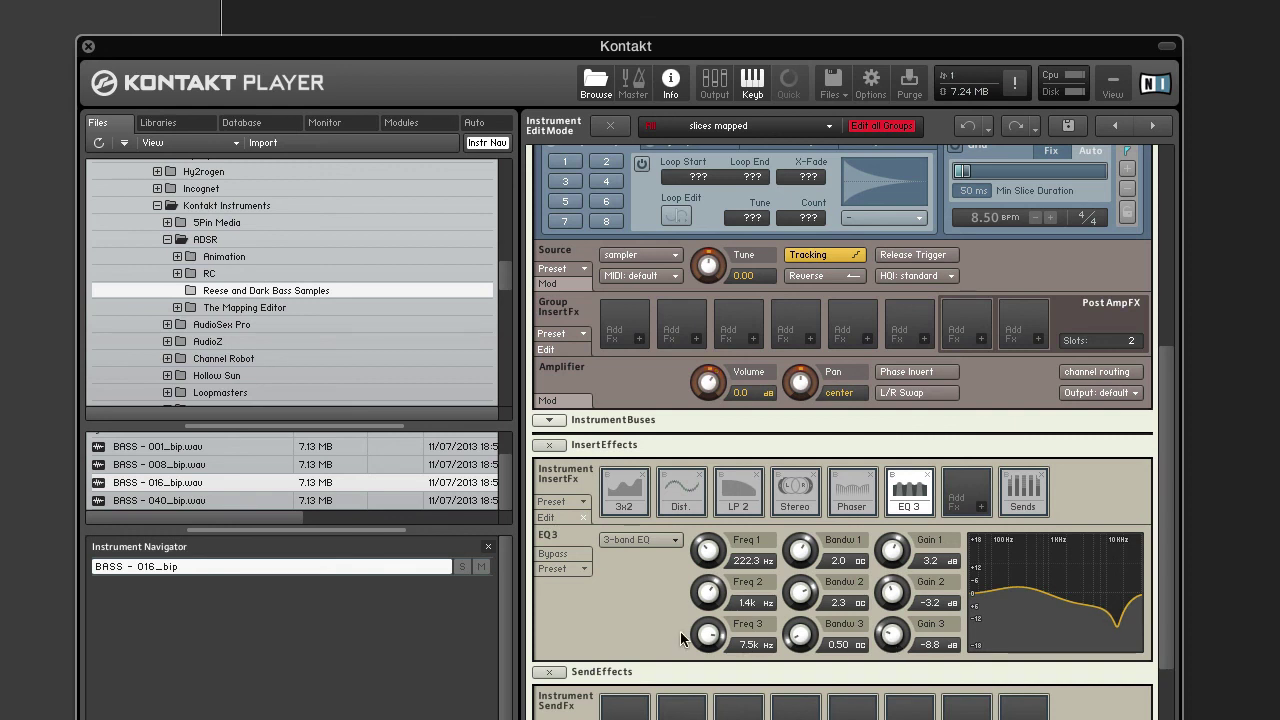
scroll(680, 637, "down", 3)
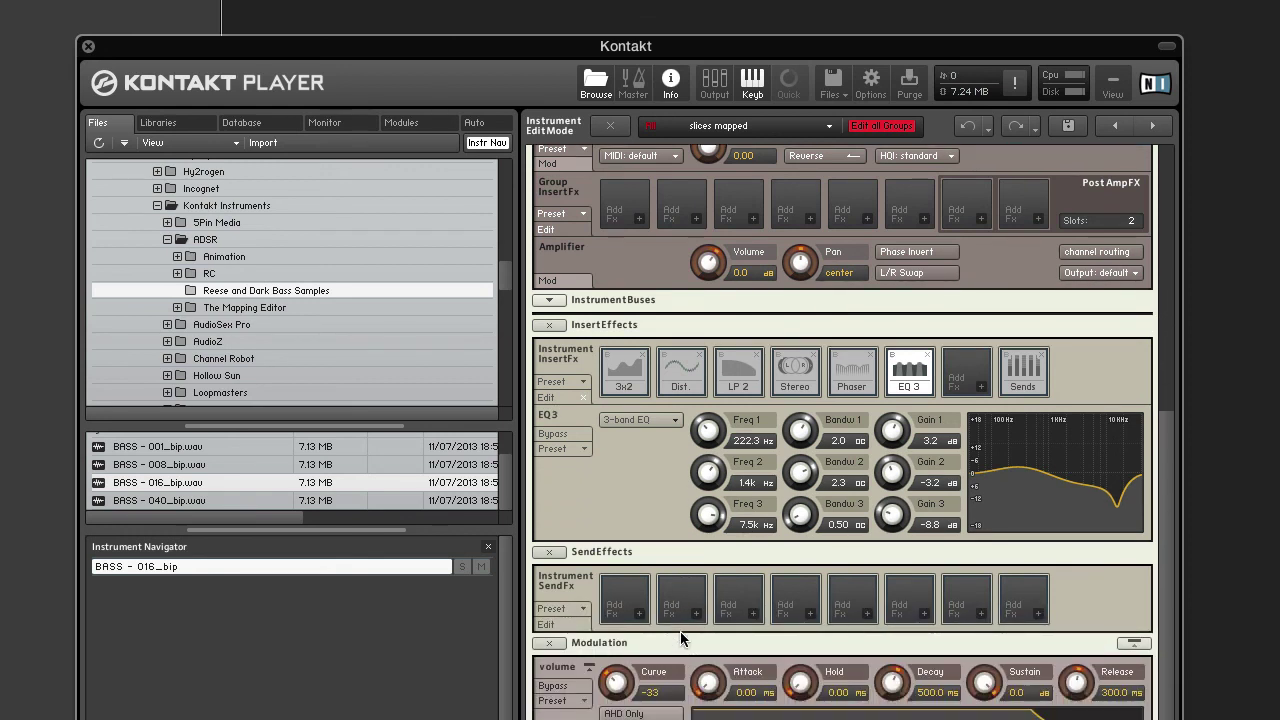